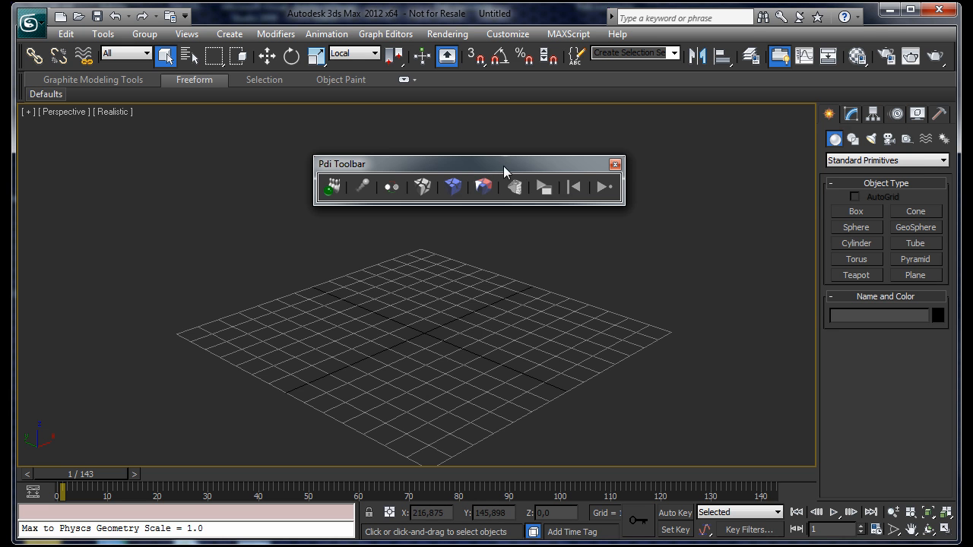
Dock the Pdi Toolbar along the right side of the viewport.
right_click(432, 171)
mouse_move(484, 176)
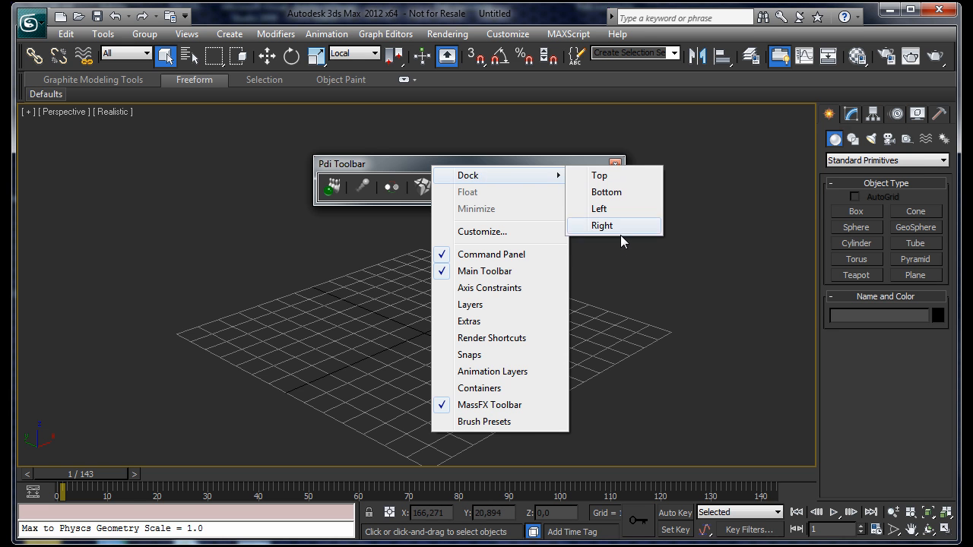
click(604, 224)
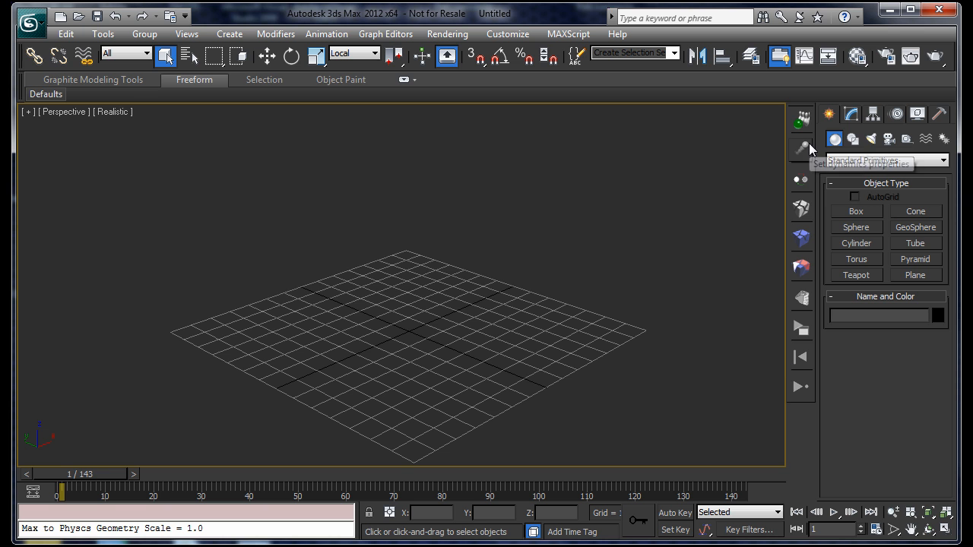
Create a tall box with a base about 16 by 48 units and raise it vertically above the grid.
click(855, 213)
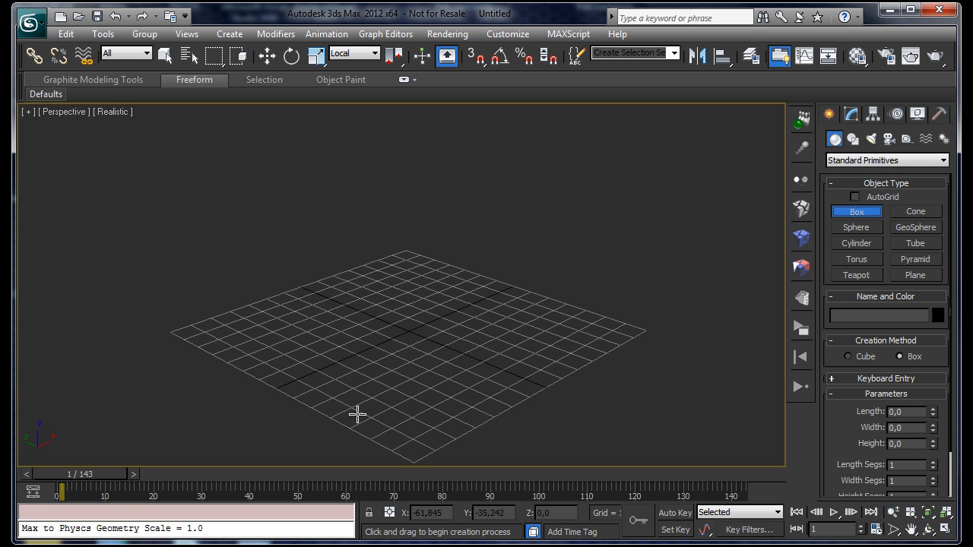
drag(375, 402, 497, 373)
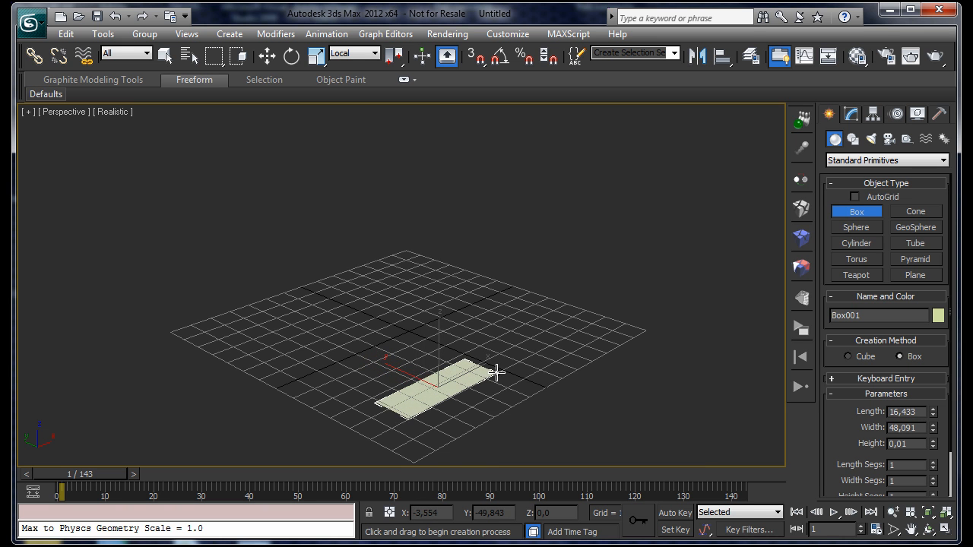
click(267, 57)
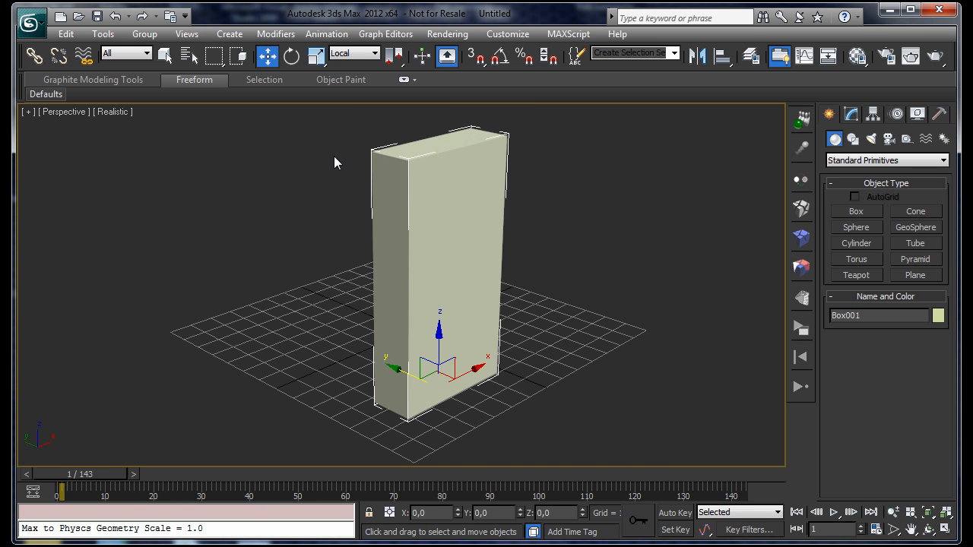
drag(444, 333, 436, 285)
Rotate the box slightly about its local axes so that it stands tilted.
click(292, 56)
drag(424, 322, 406, 325)
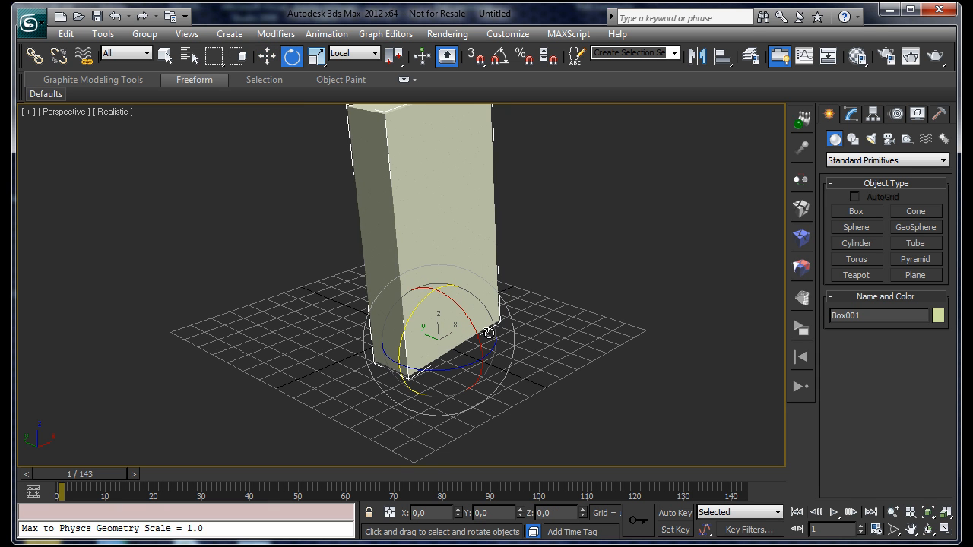
drag(477, 332, 463, 334)
middle_drag(537, 247, 535, 272)
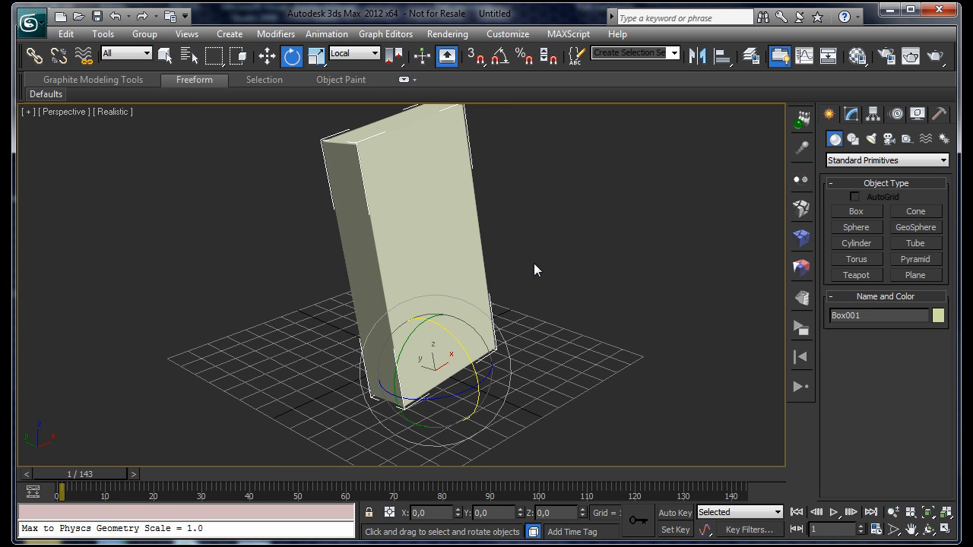
click(893, 512)
mouse_move(567, 308)
mouse_down()
mouse_move(560, 317)
mouse_move(560, 283)
mouse_move(551, 306)
mouse_up()
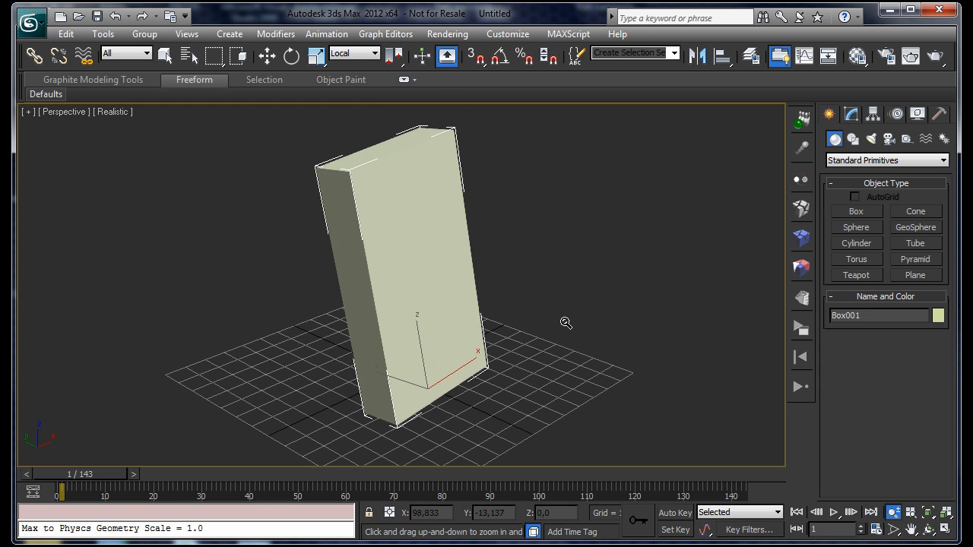
Configure the Shatter It options for the box with the Wood Splinters style, width 1,0 and axis L.
click(802, 220)
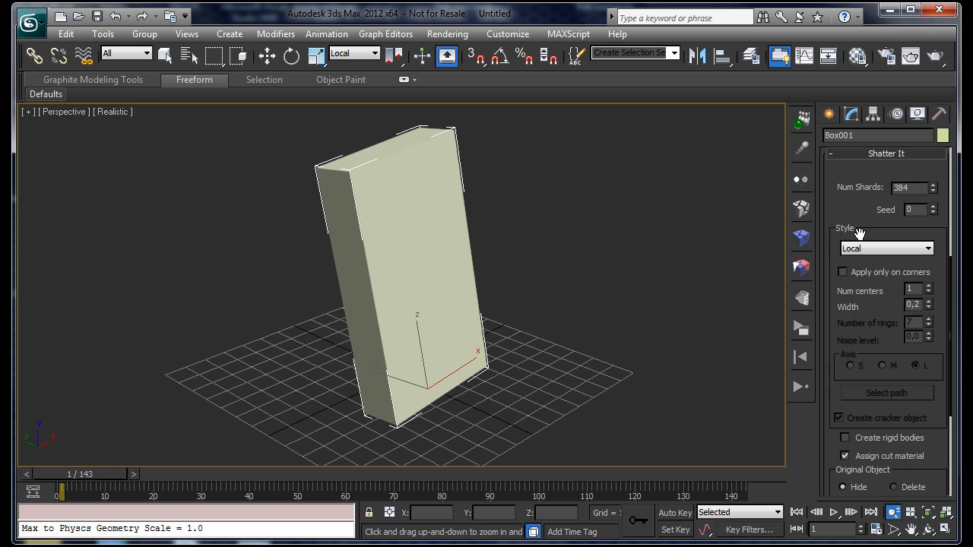
click(870, 250)
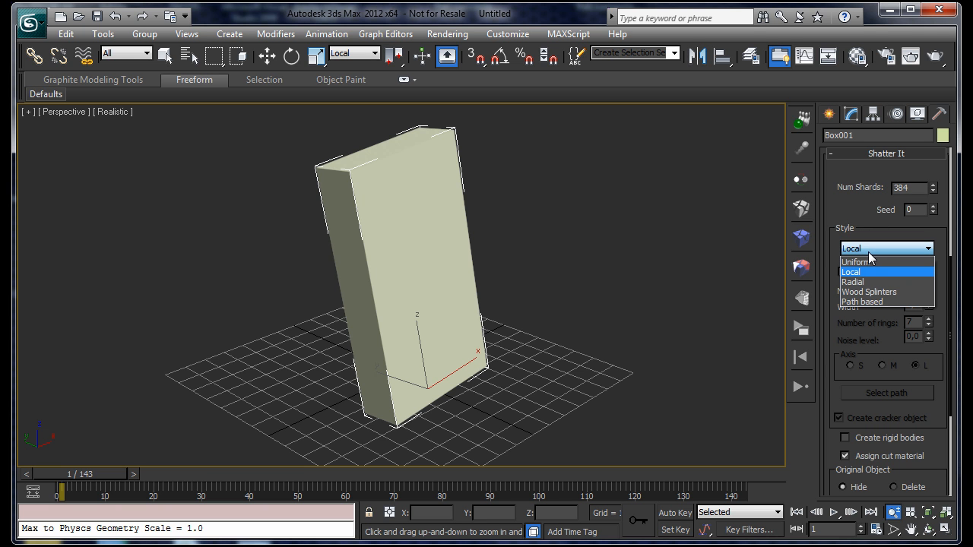
click(871, 292)
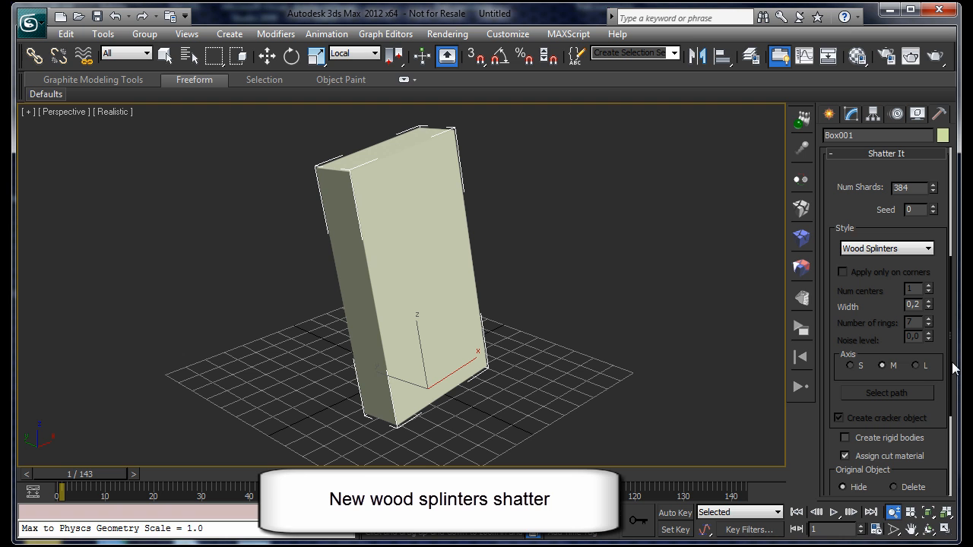
drag(929, 303, 922, 161)
drag(934, 323, 931, 209)
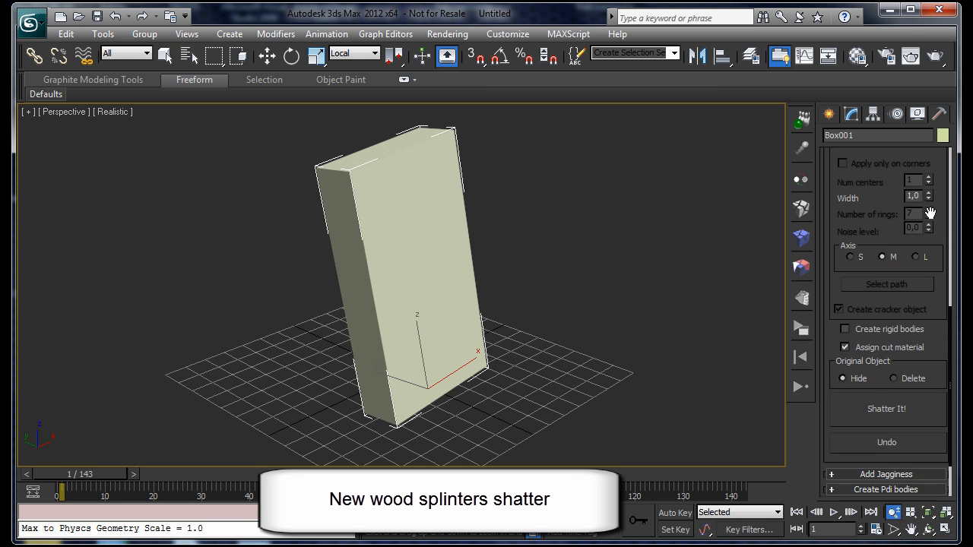
middle_drag(560, 255, 561, 233)
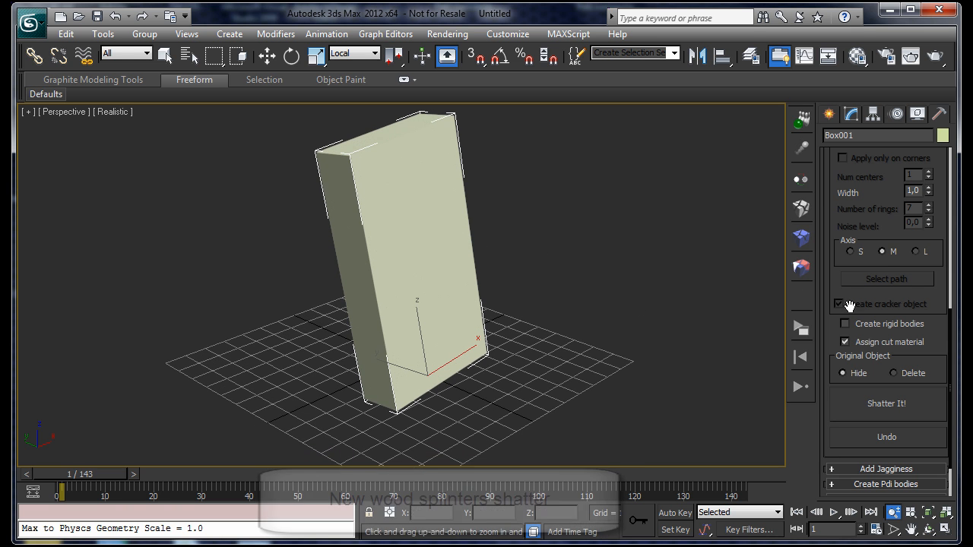
click(916, 256)
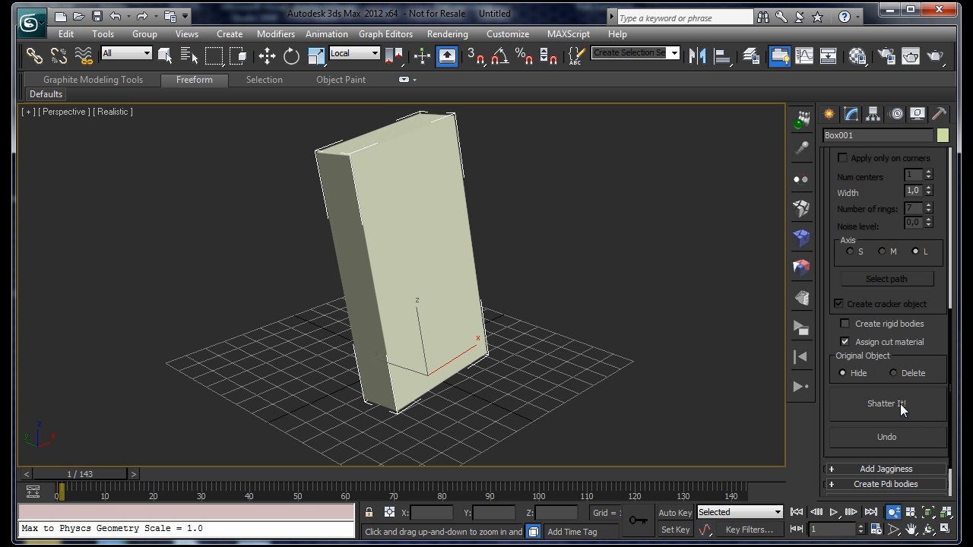
Display edged faces in the viewport and shatter the box into wood splinters.
click(121, 114)
click(160, 180)
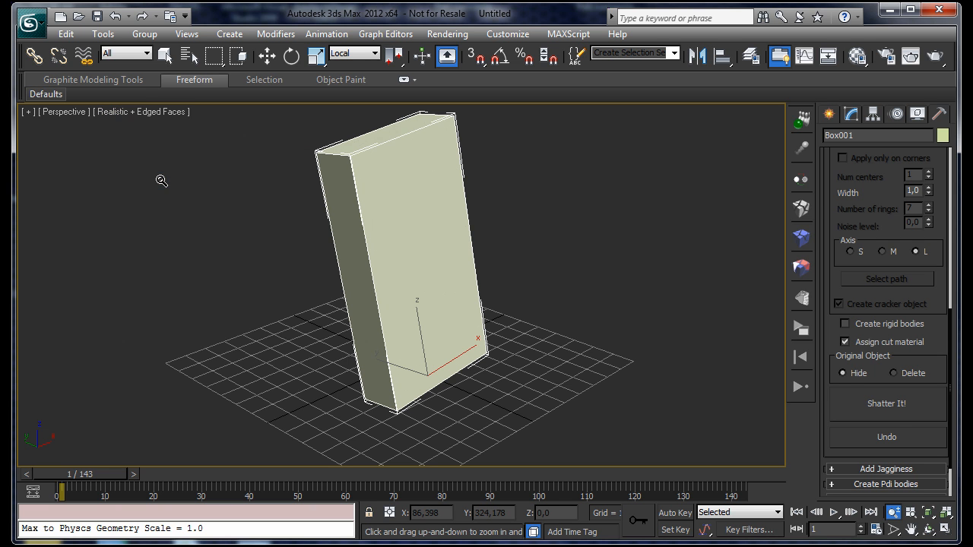
click(913, 418)
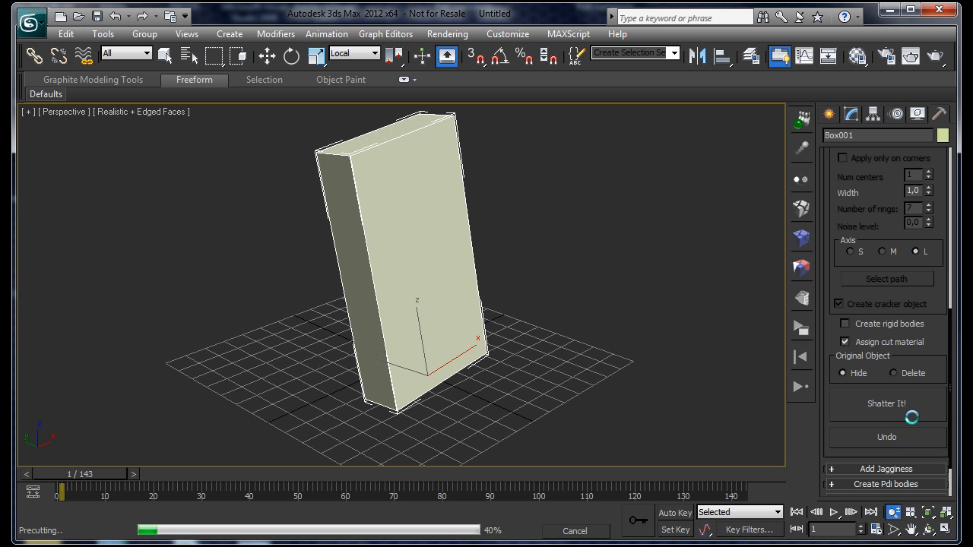
middle_drag(507, 213, 525, 196)
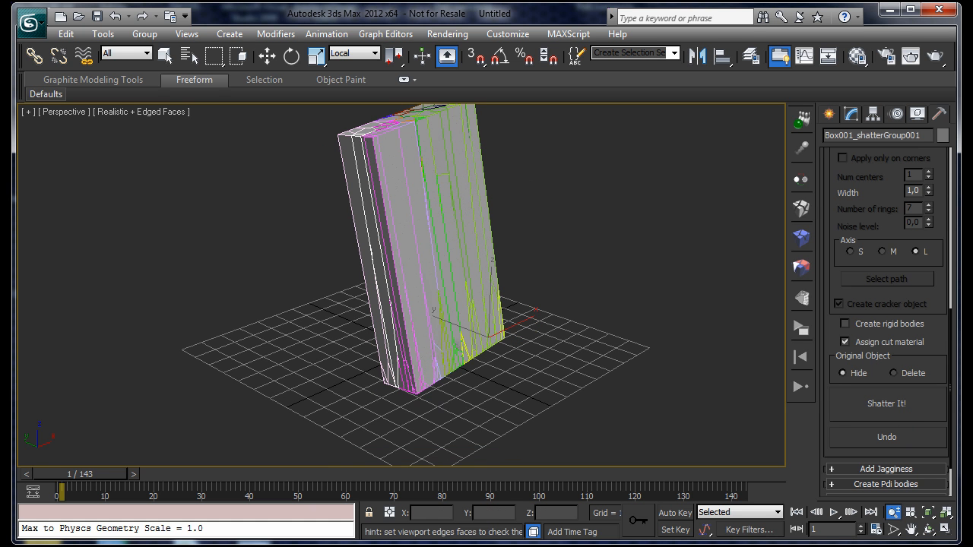
click(927, 529)
drag(406, 228, 432, 316)
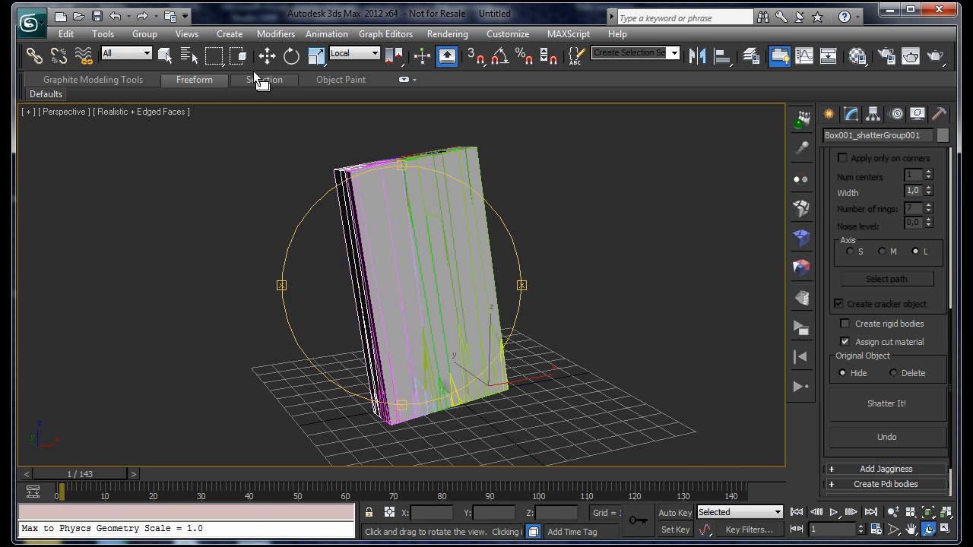
Select the shards in the upper part of one side of the box and move them away along the X axis.
click(164, 55)
drag(474, 202, 499, 299)
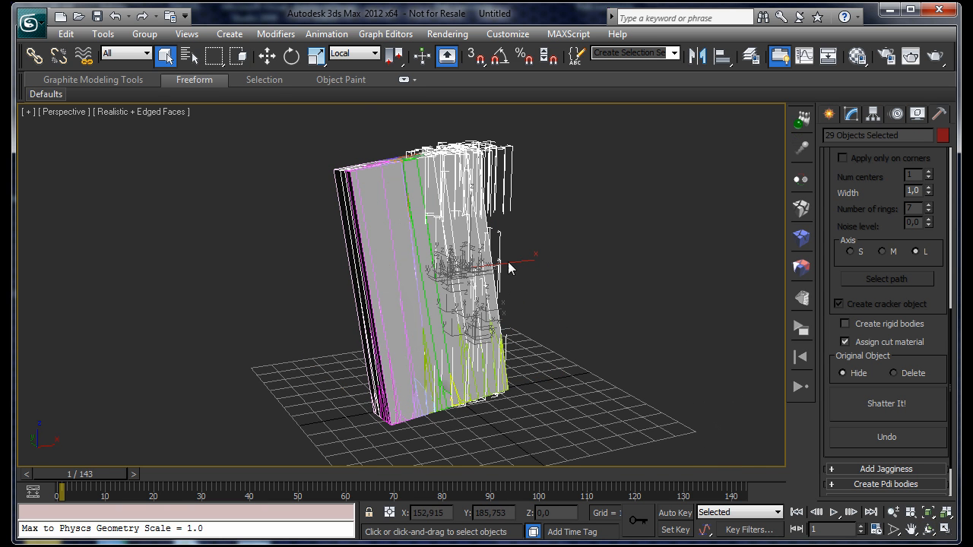
click(267, 55)
drag(510, 262, 613, 254)
click(472, 256)
scroll(622, 288, up, 1)
scroll(621, 288, down, 1)
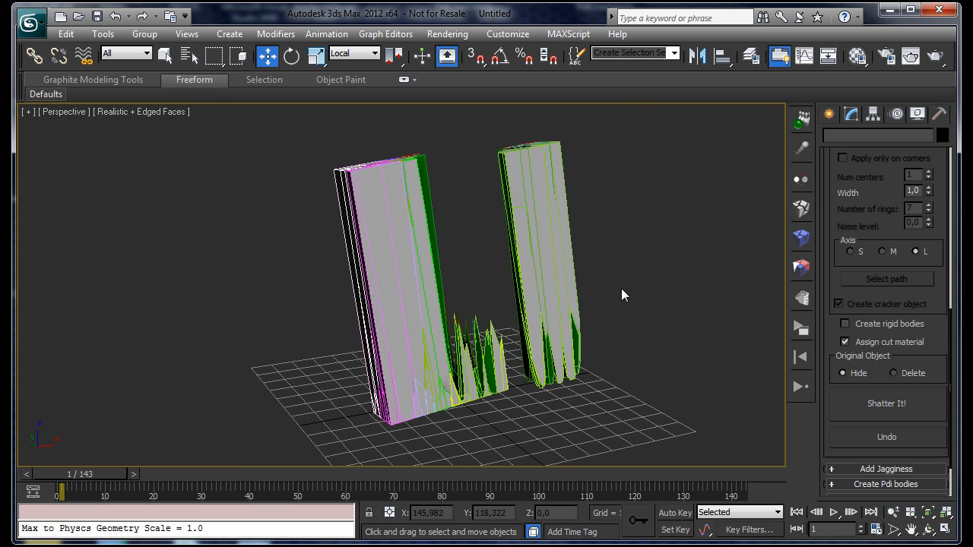
Undo the move of the shards and revert the wood splinters shatter to the original box.
click(115, 16)
click(115, 16)
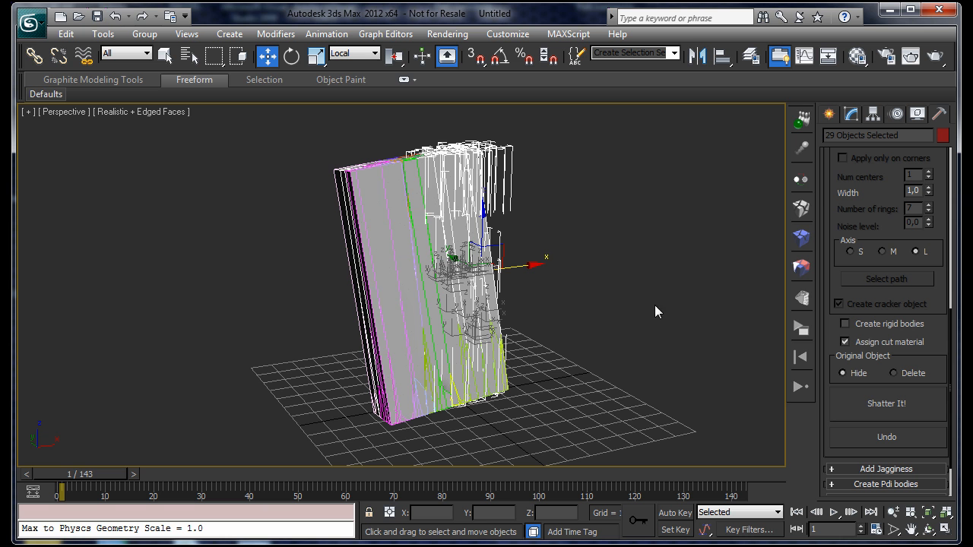
click(598, 191)
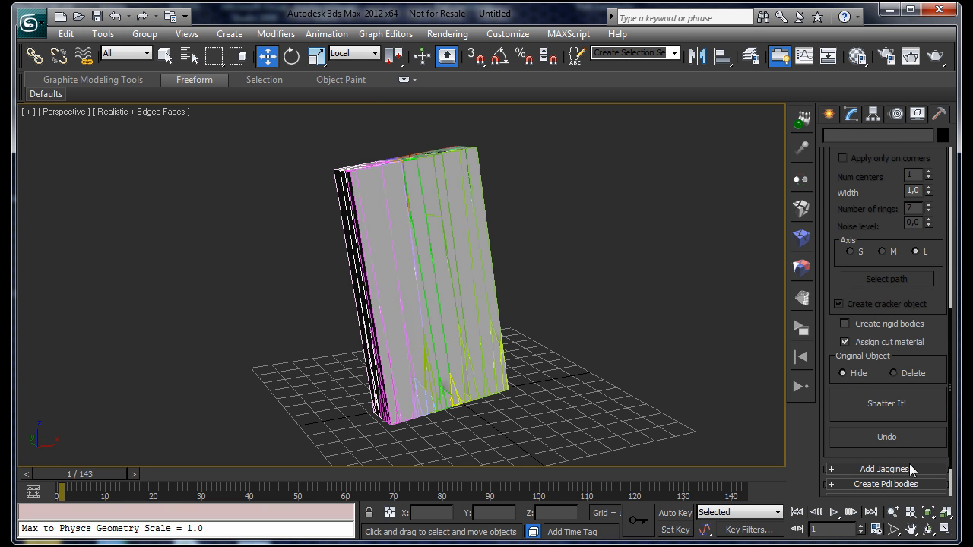
click(882, 438)
middle_drag(640, 281, 629, 255)
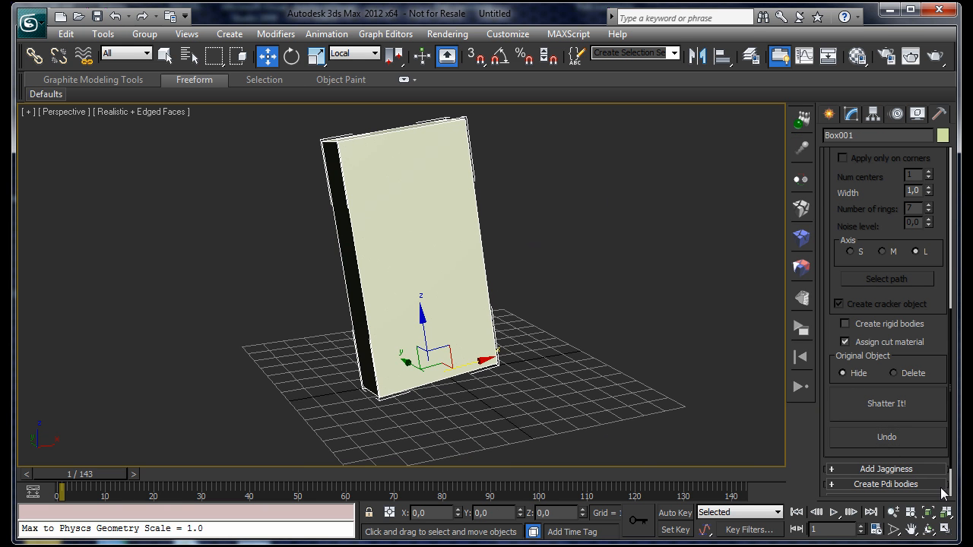
Change the shatter style to Local and reduce the width to about 0,2.
click(929, 530)
drag(393, 236, 440, 235)
drag(867, 201, 867, 356)
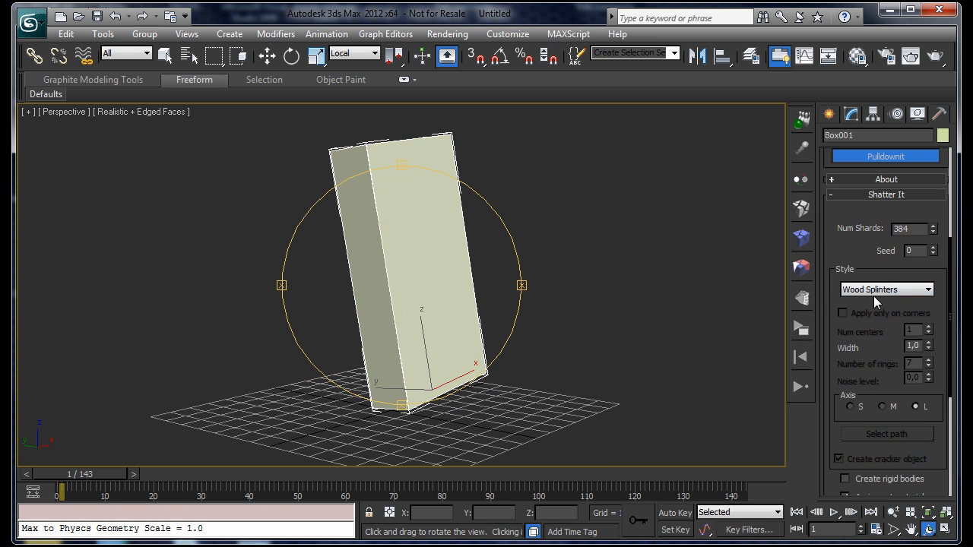
click(853, 291)
click(858, 308)
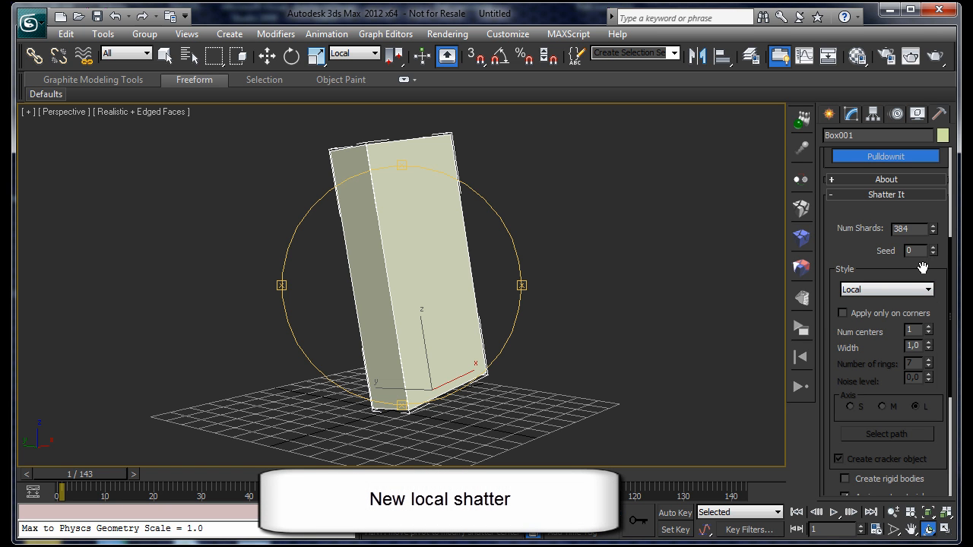
drag(928, 349, 936, 386)
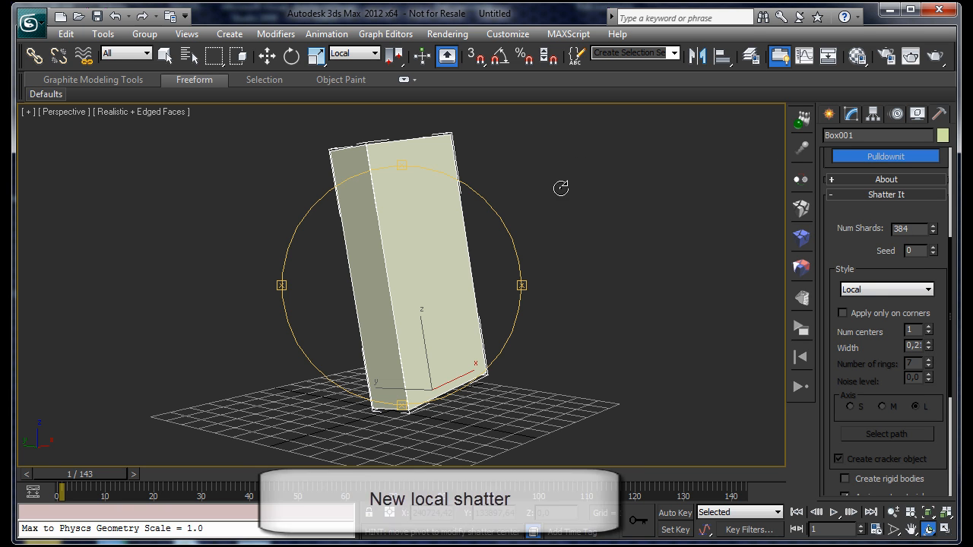
Move only the box's pivot up near the top and onto its front face to set the shatter center.
click(877, 113)
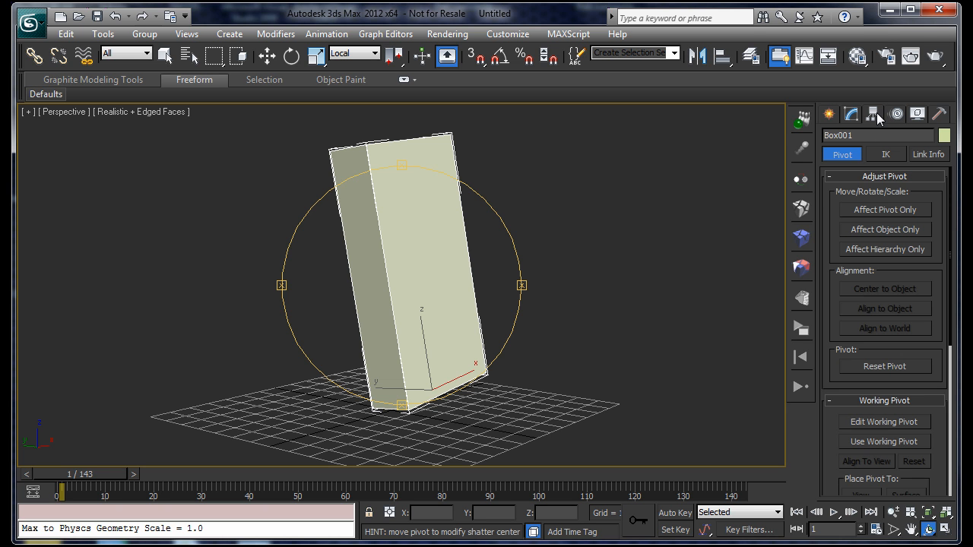
click(882, 209)
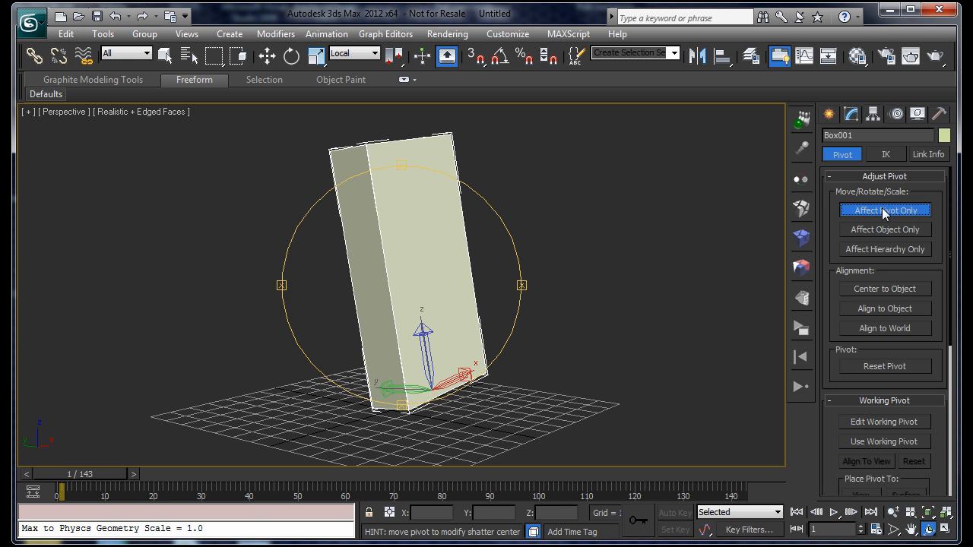
click(271, 66)
drag(429, 351, 401, 211)
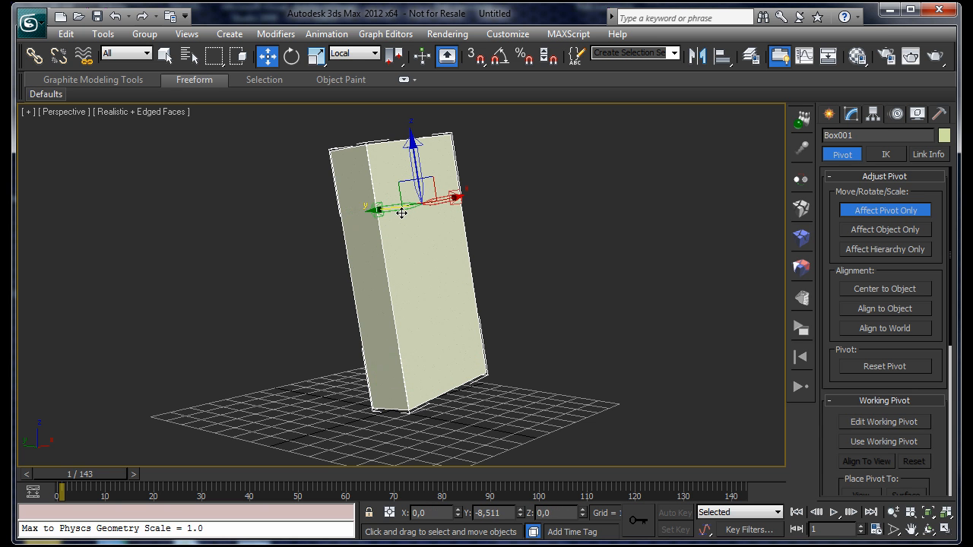
click(929, 530)
mouse_move(368, 262)
mouse_down()
mouse_move(406, 261)
mouse_move(383, 261)
mouse_up()
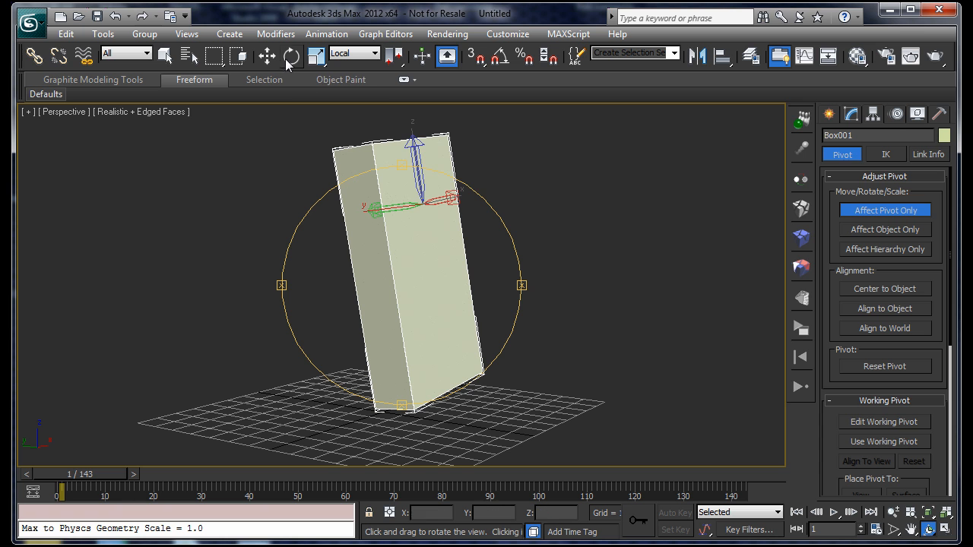
click(876, 212)
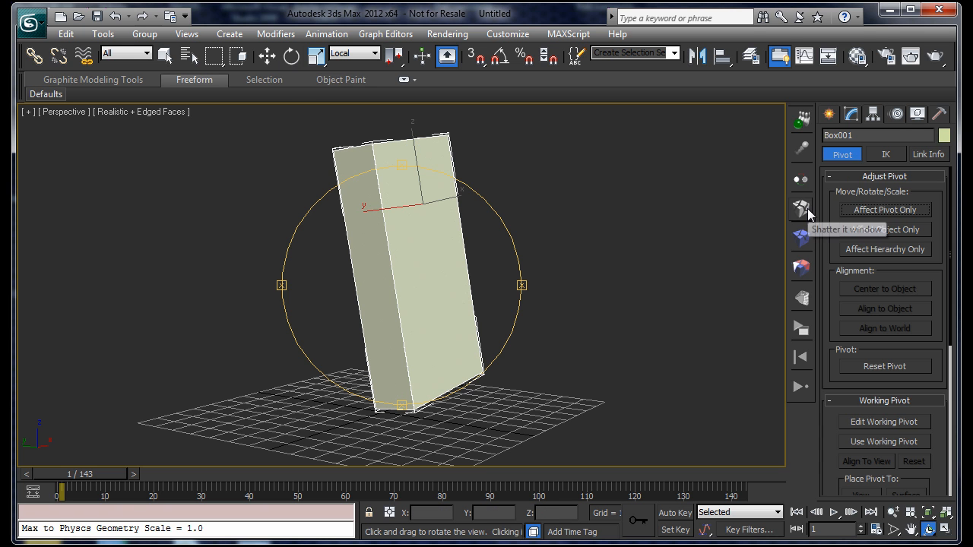
Shatter the box with the Local style and 384 shards around its pivot.
click(806, 210)
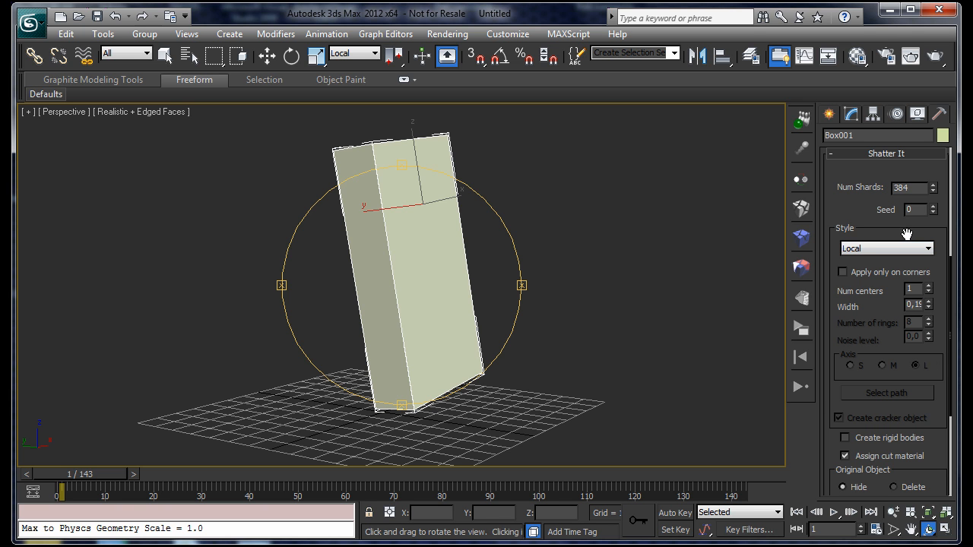
drag(939, 430, 927, 249)
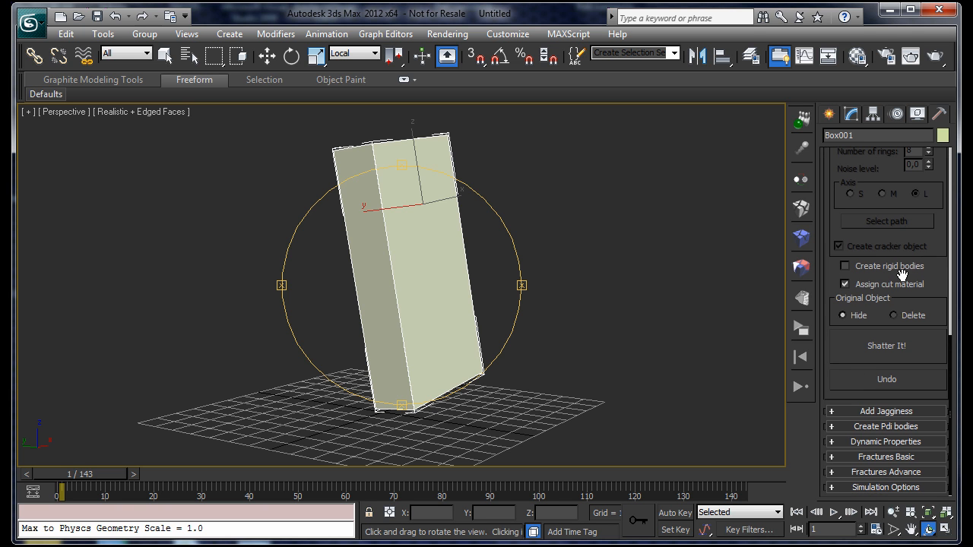
click(875, 345)
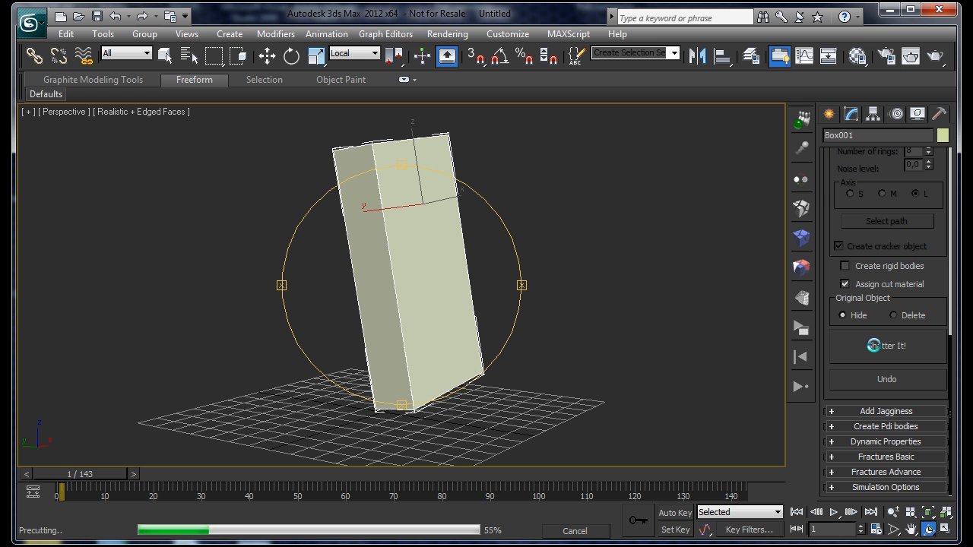
alt+middle_drag(401, 245, 380, 253)
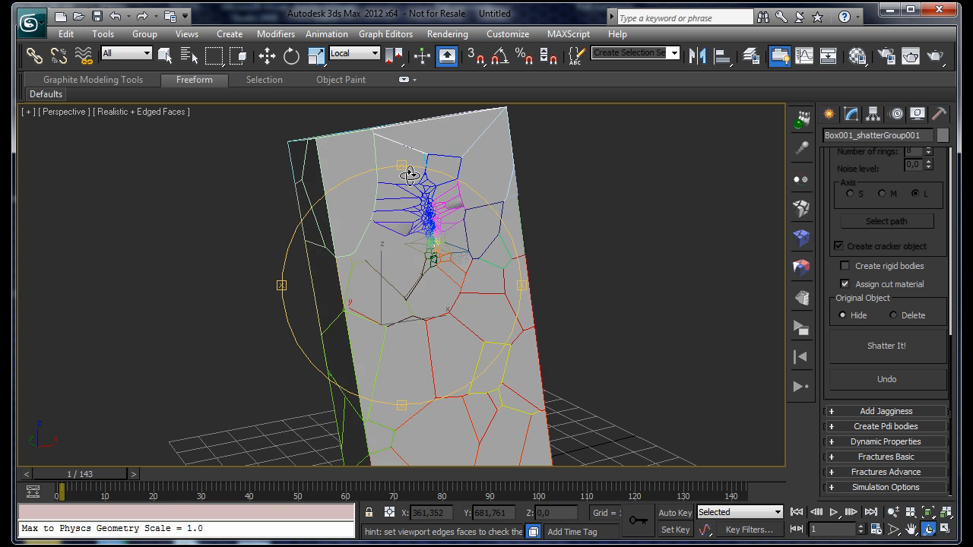
Revert the pivot-centred shatter to the original box and restrict the Local style to corners only.
alt+middle_drag(431, 285, 448, 275)
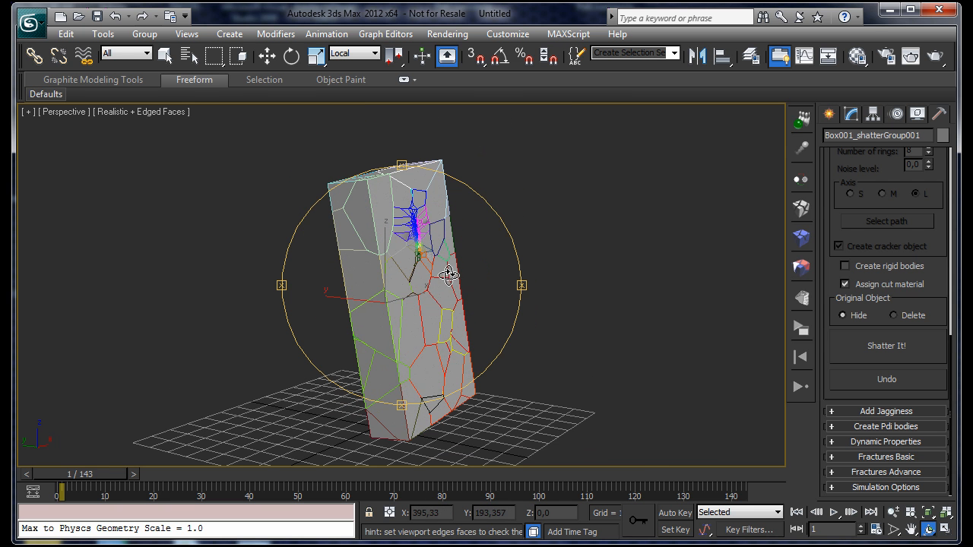
click(886, 378)
drag(843, 246, 852, 432)
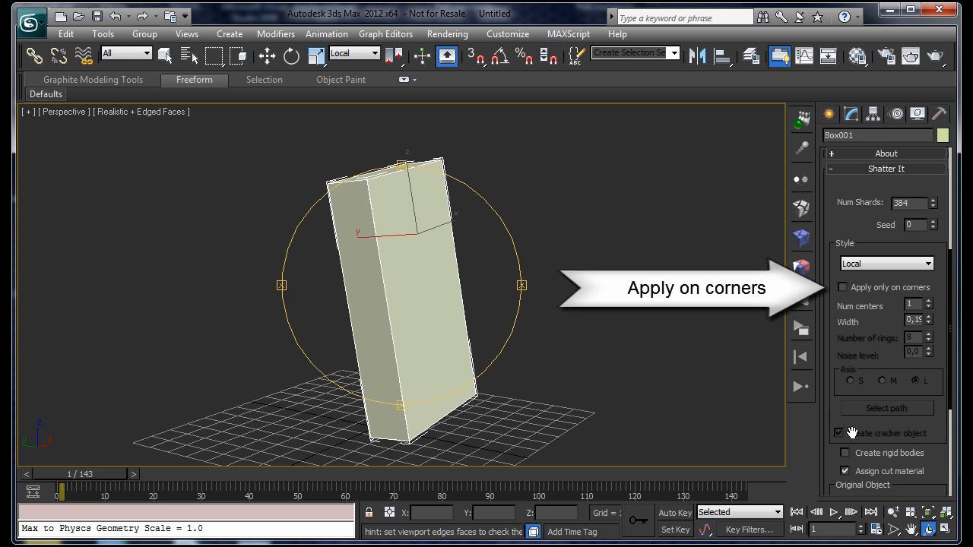
click(843, 288)
alt+middle_drag(497, 295, 465, 261)
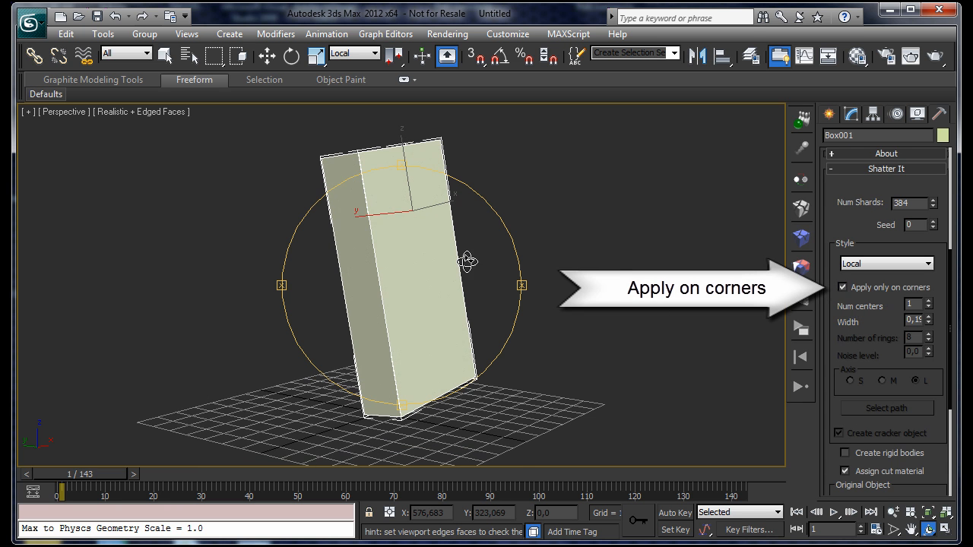
Shatter the box locally around one corner center, inspect the broken corner and revert to the original box.
drag(946, 460, 946, 335)
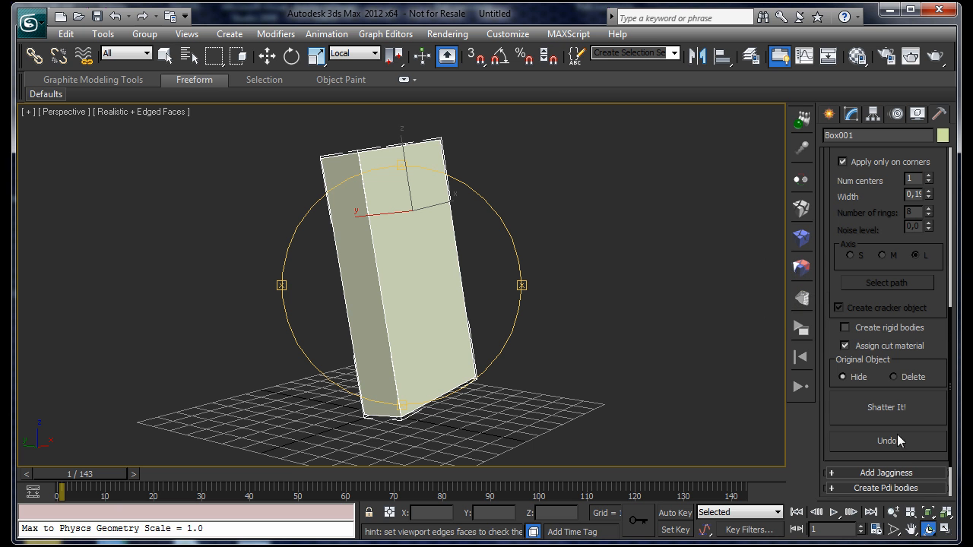
click(886, 409)
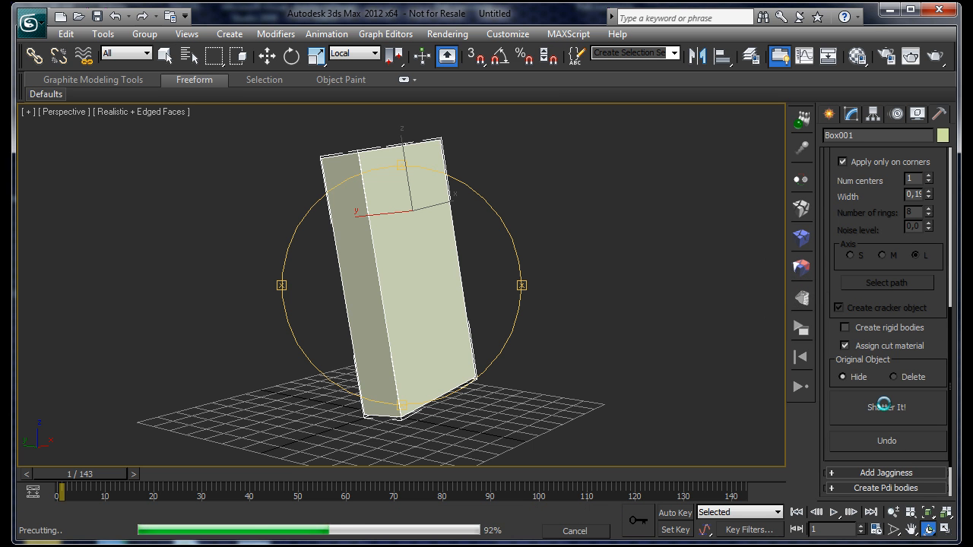
alt+middle_drag(417, 282, 330, 252)
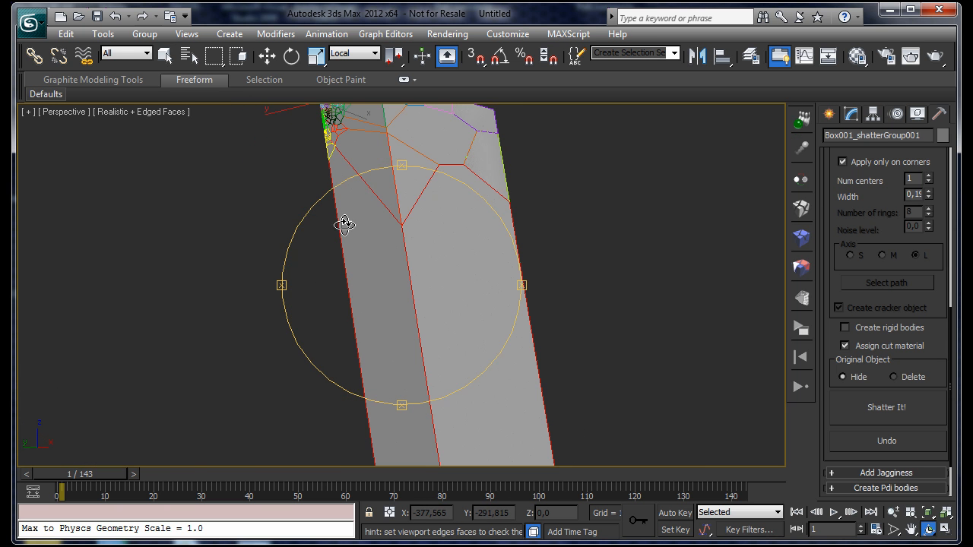
alt+middle_drag(345, 220, 340, 264)
alt+middle_drag(393, 321, 397, 297)
click(896, 448)
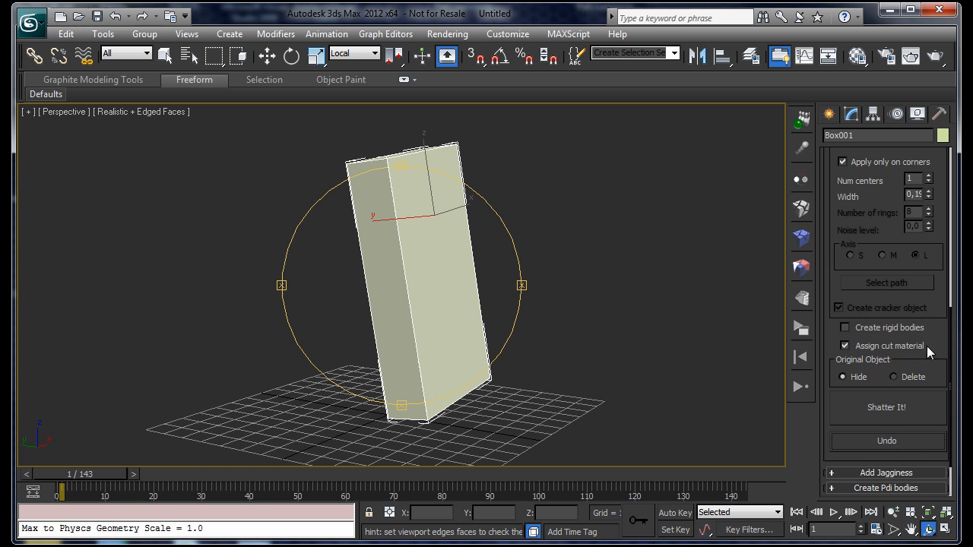
Shatter the box locally around 3 corner centers and revert it to the original box.
drag(935, 299, 941, 457)
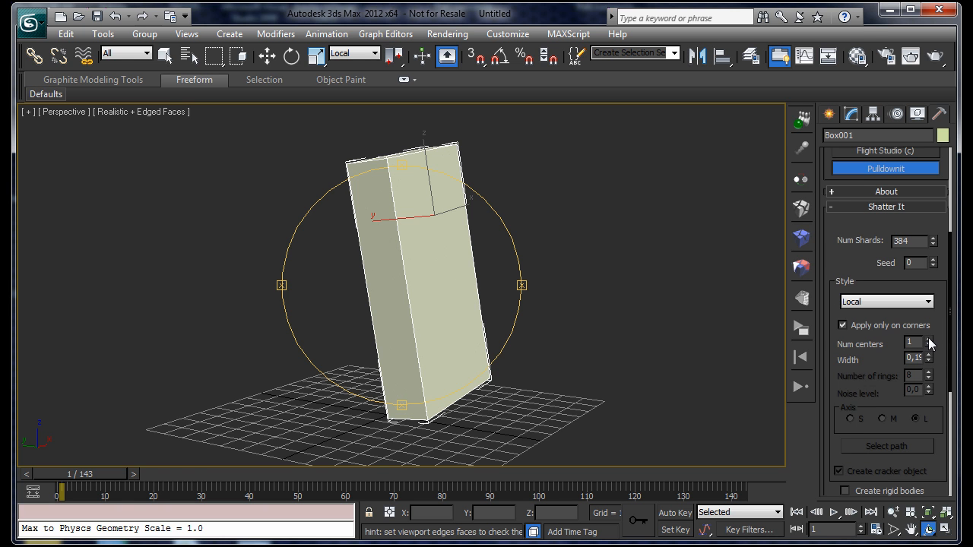
scroll(943, 394, down, 5)
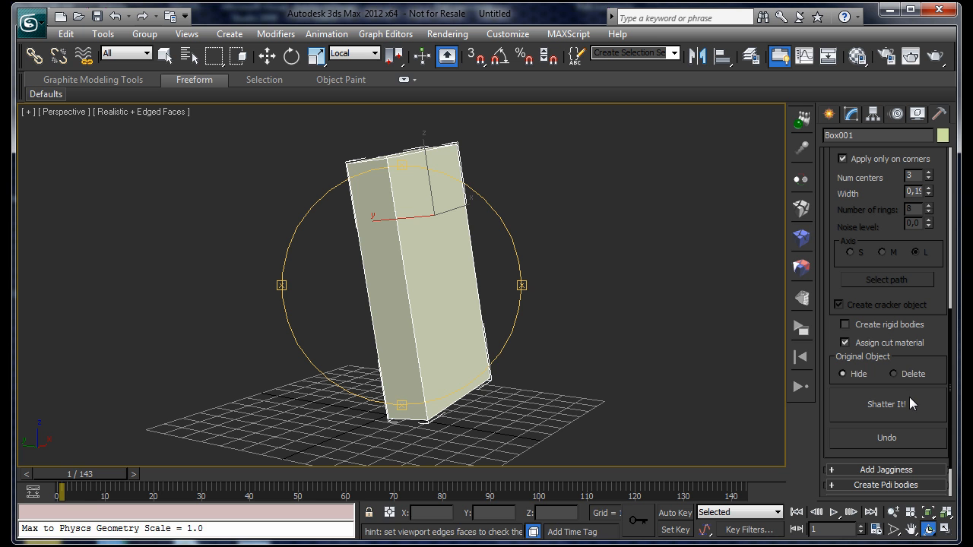
click(910, 397)
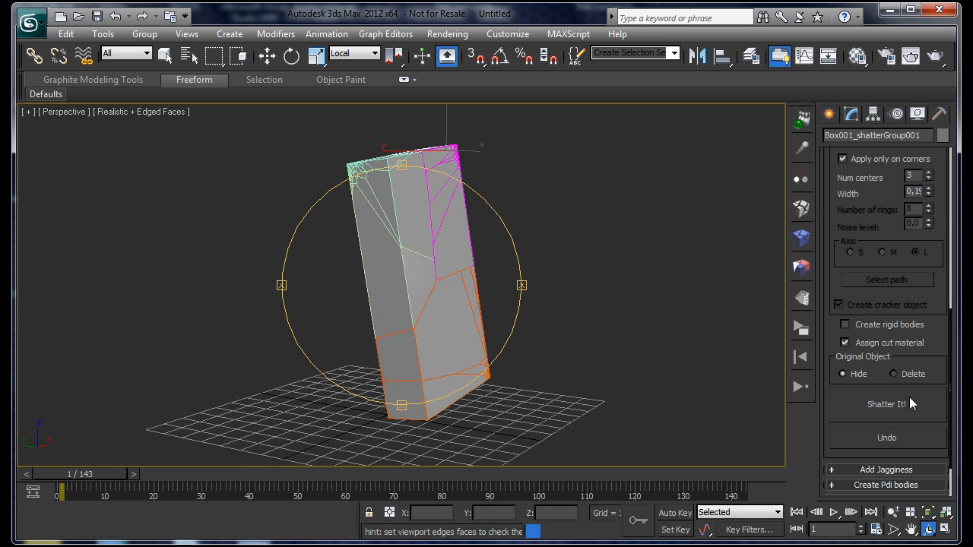
drag(343, 254, 448, 320)
click(894, 438)
Shatter the box with the Local style around 4 centers, with the corners-only restriction turned off.
drag(613, 246, 619, 267)
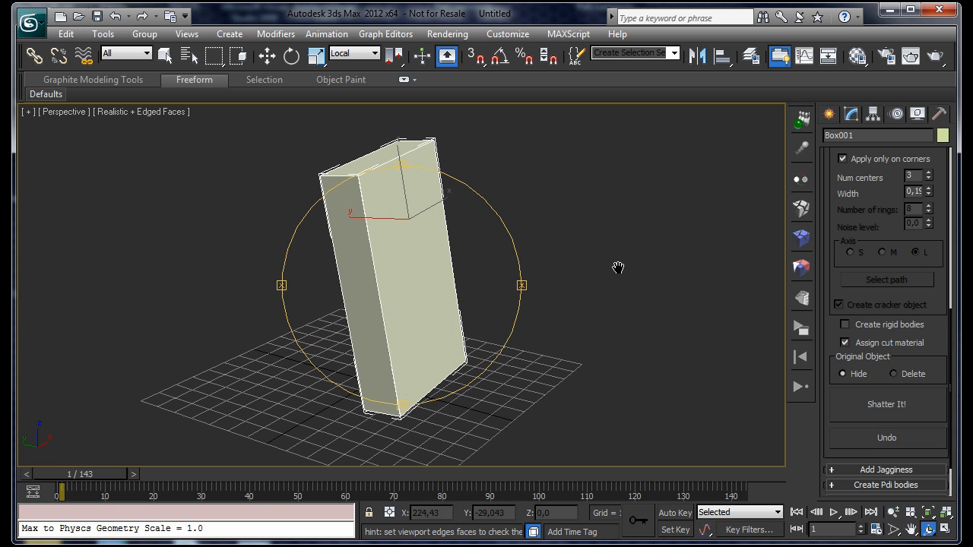
drag(833, 221, 833, 382)
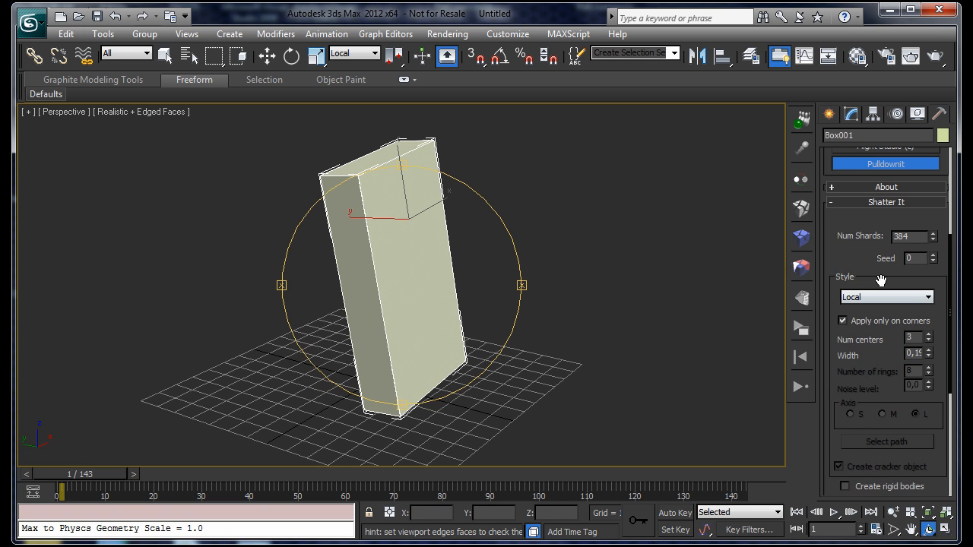
click(842, 321)
drag(943, 355, 925, 254)
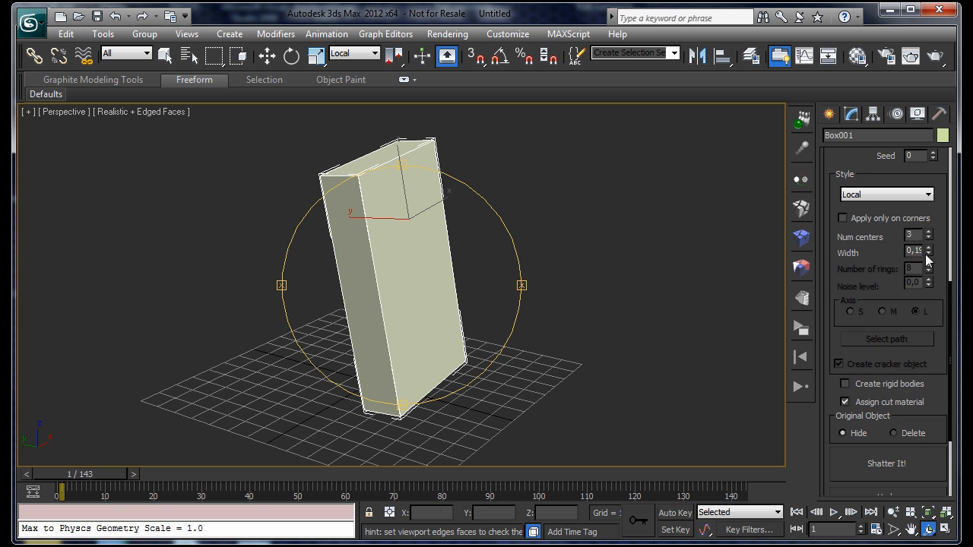
drag(562, 336, 665, 307)
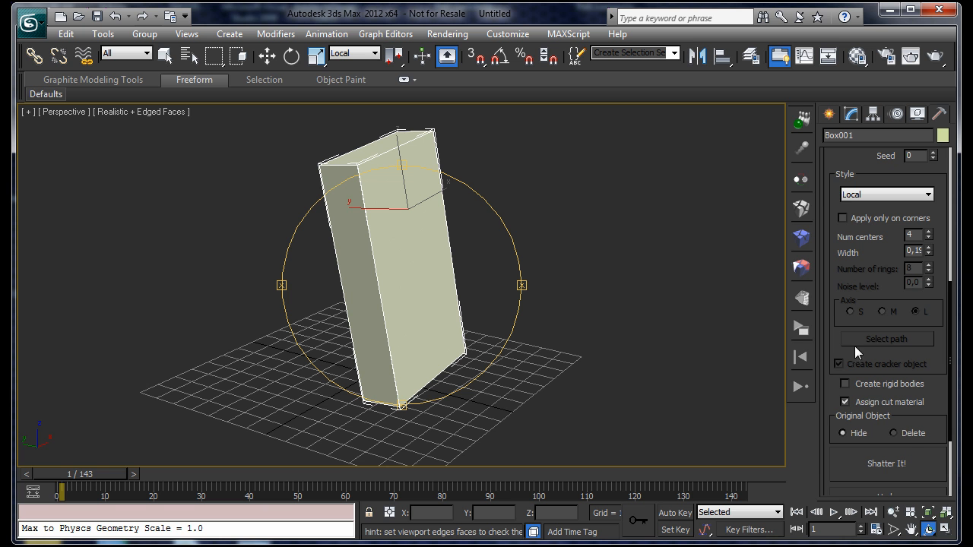
click(898, 460)
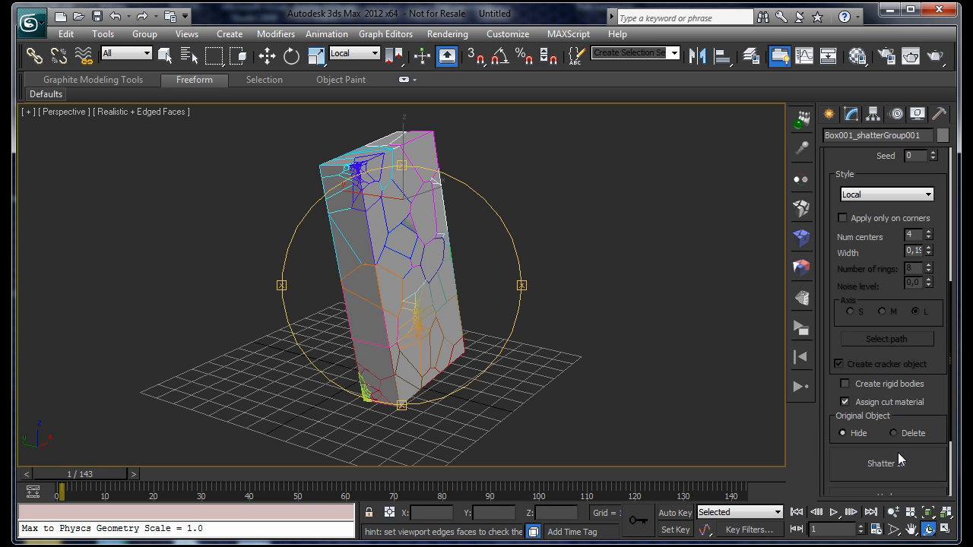
drag(383, 276, 117, 291)
drag(404, 304, 526, 319)
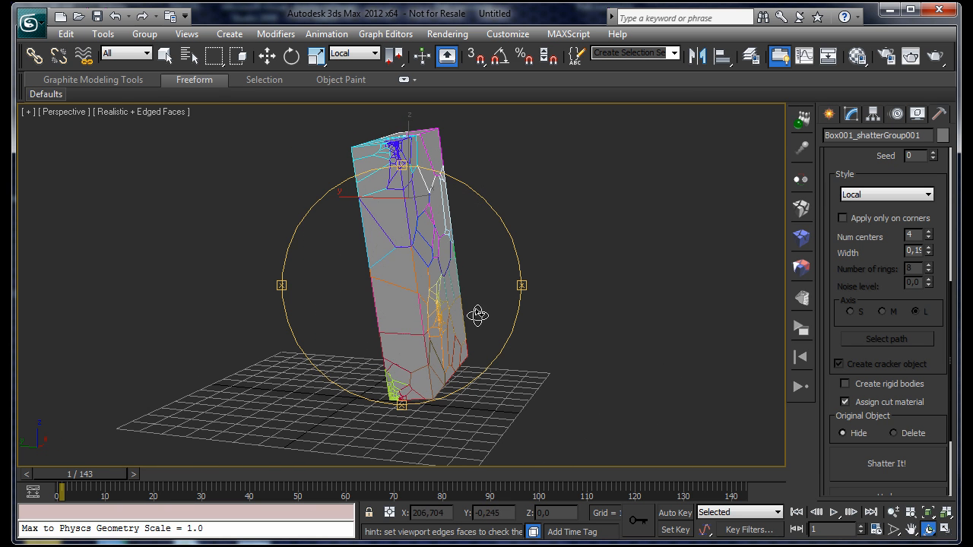
Turn off the edged faces display in the Perspective viewport.
click(165, 119)
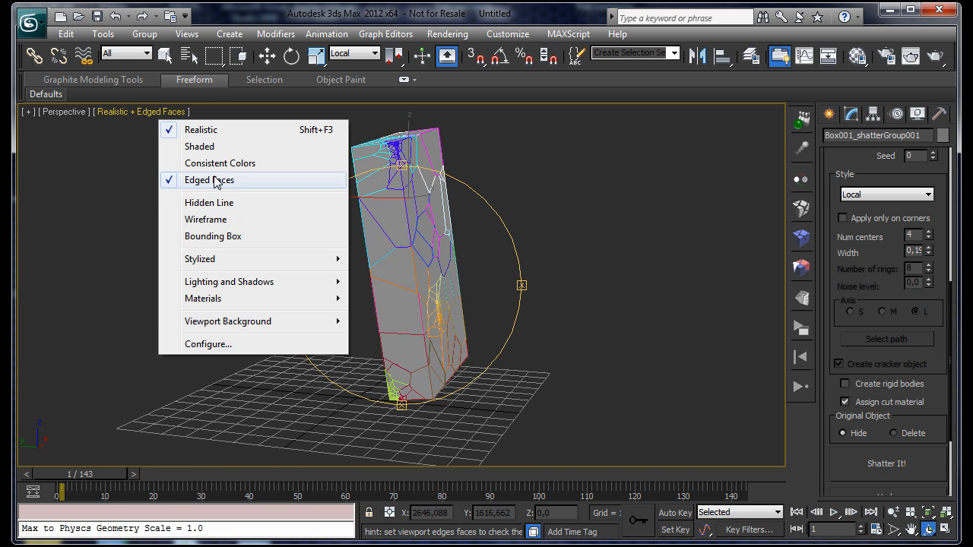
click(217, 179)
drag(457, 299, 446, 313)
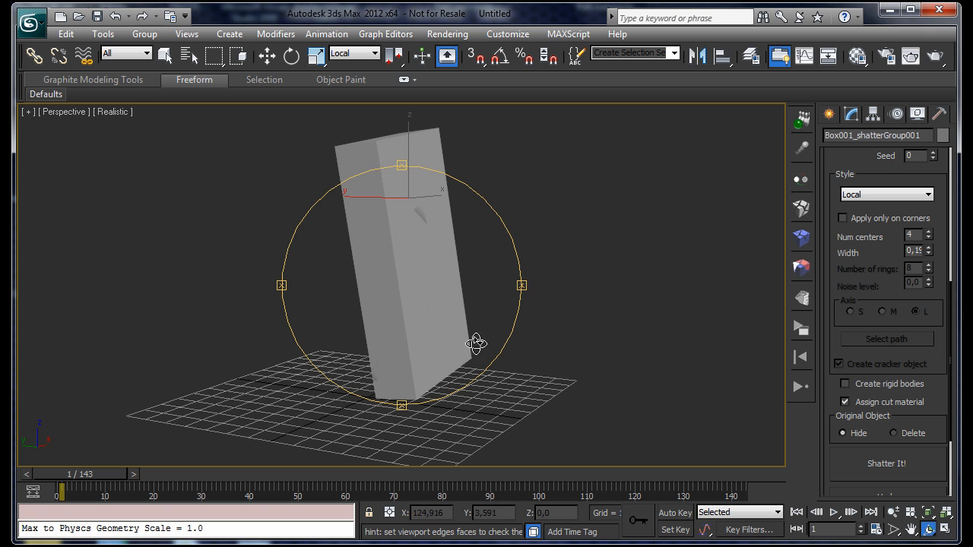
Create a fracture body from the shatter group's shards, keeping the proposed name and an attach threshold of 0,05.
click(169, 55)
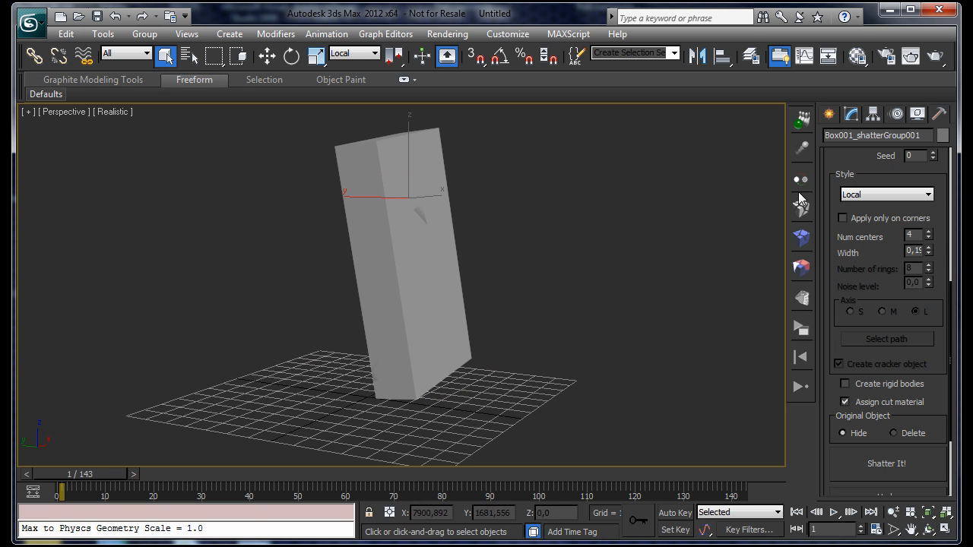
click(804, 239)
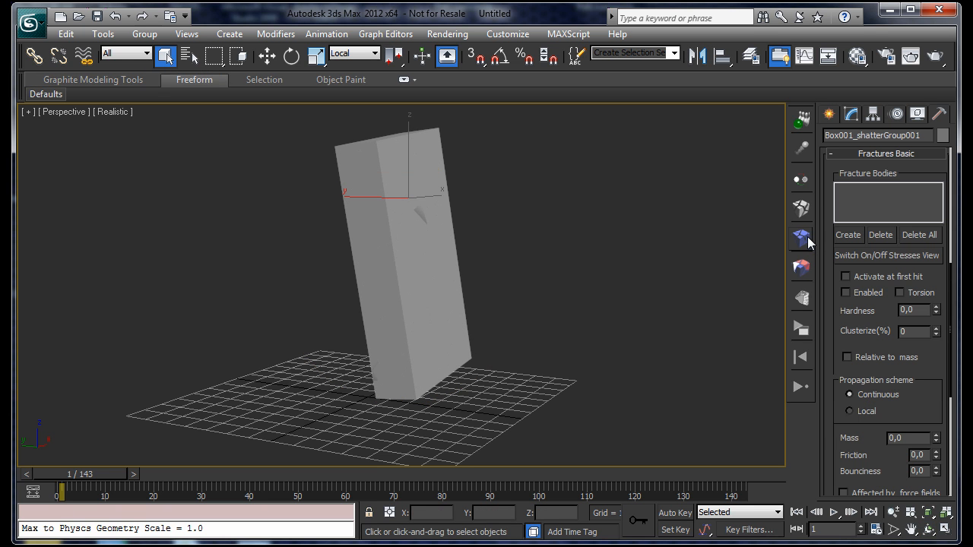
click(849, 234)
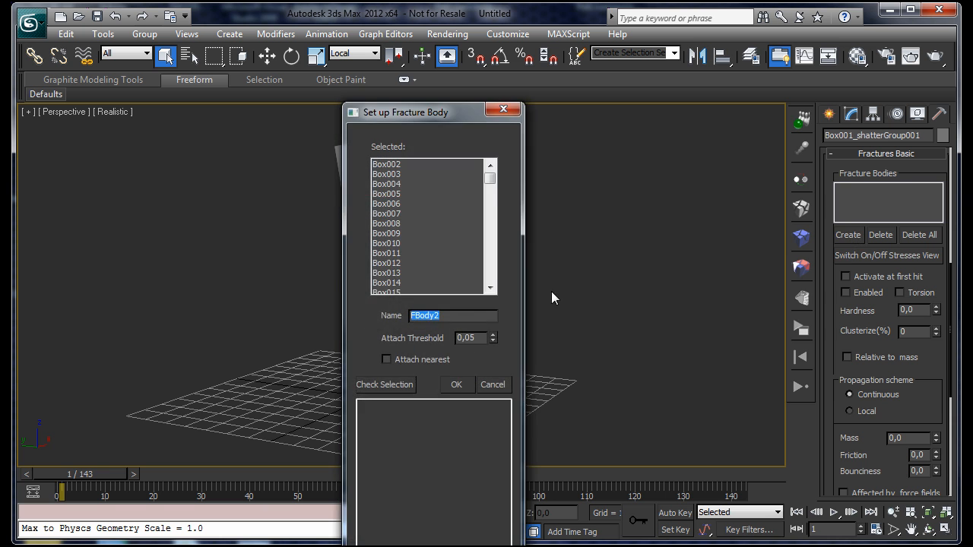
drag(467, 114, 787, 72)
click(786, 341)
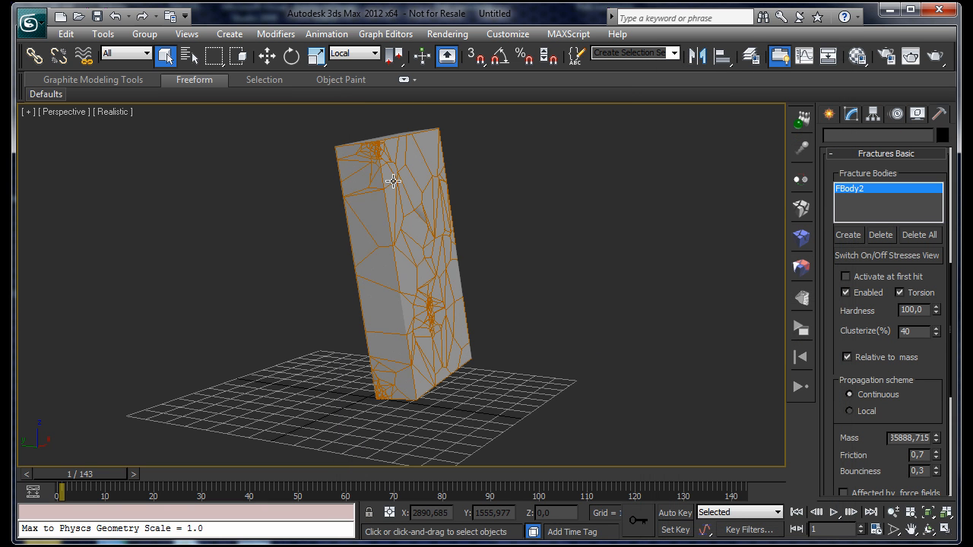
Switch on the stress view for the fracture body and set its Clusterize value to 0 %.
click(930, 530)
drag(391, 300, 359, 301)
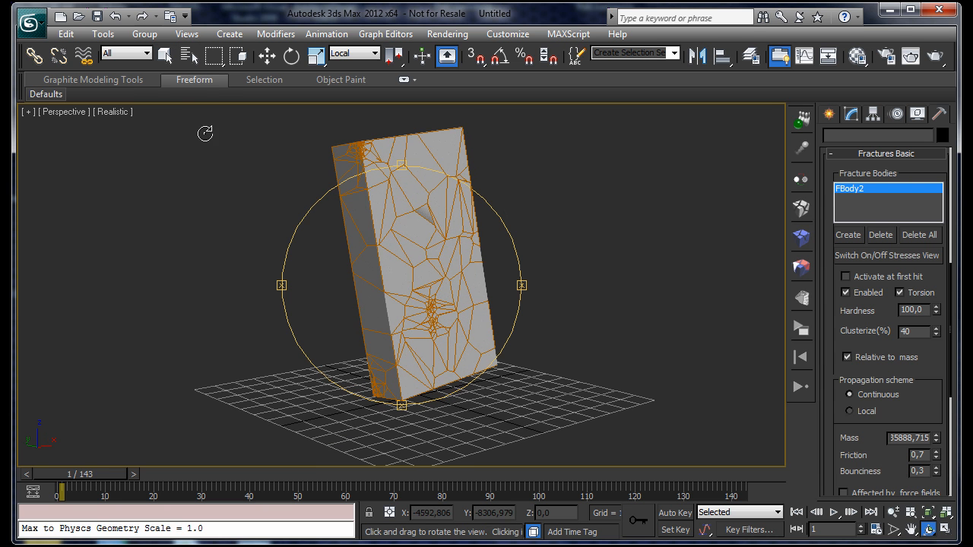
click(165, 60)
click(870, 257)
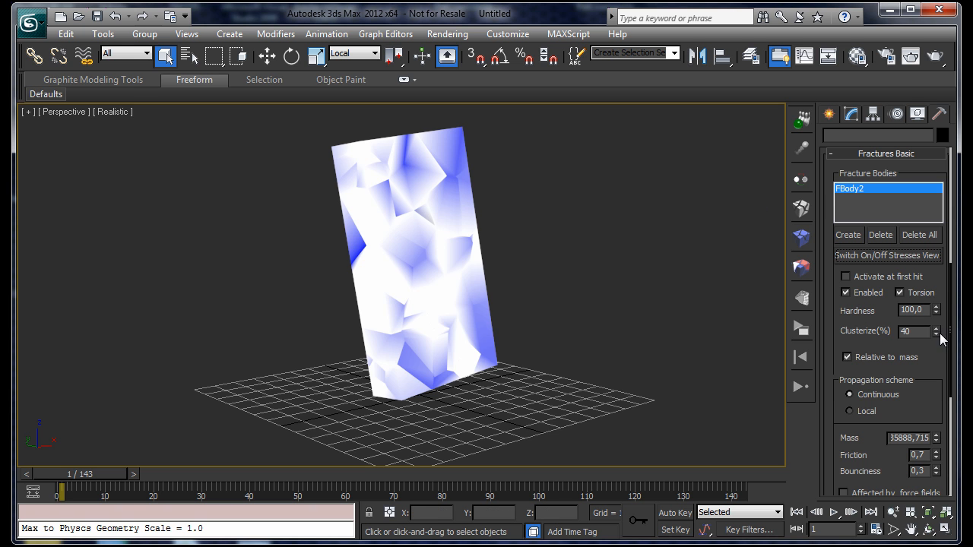
drag(936, 335, 938, 376)
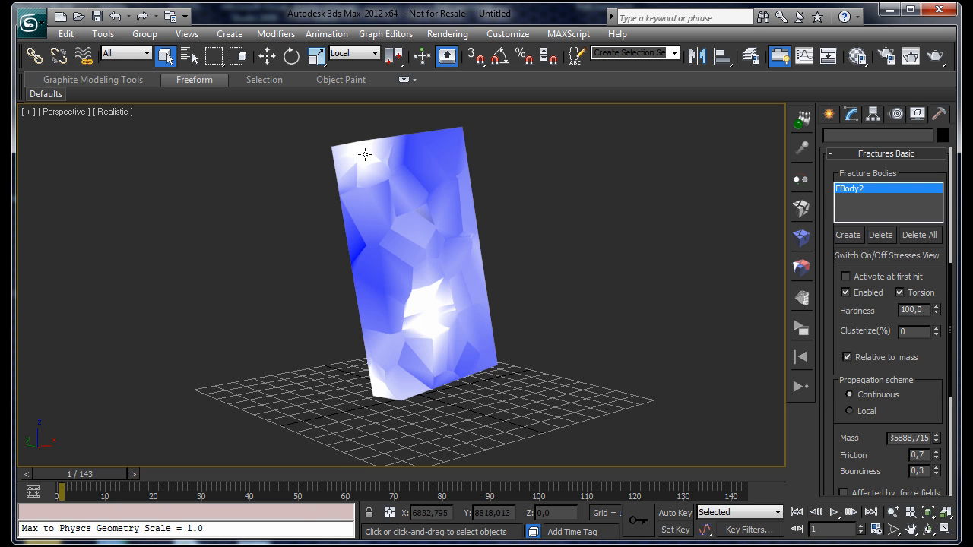
Turn the fracture body's Relative to mass option off and back on to compare the stress distribution.
click(851, 357)
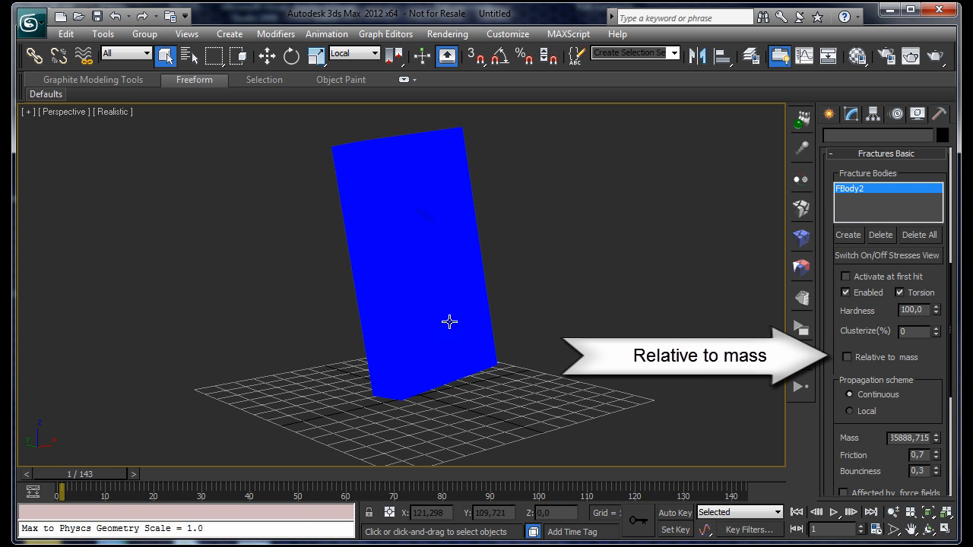
click(849, 357)
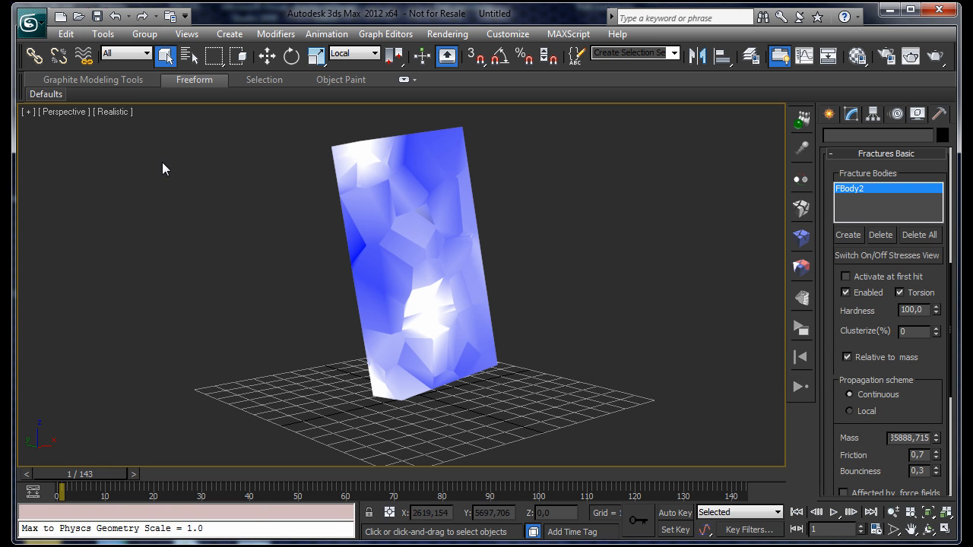
Examine the shard sizes in Hidden Line display and return the viewport to Realistic shading.
click(111, 113)
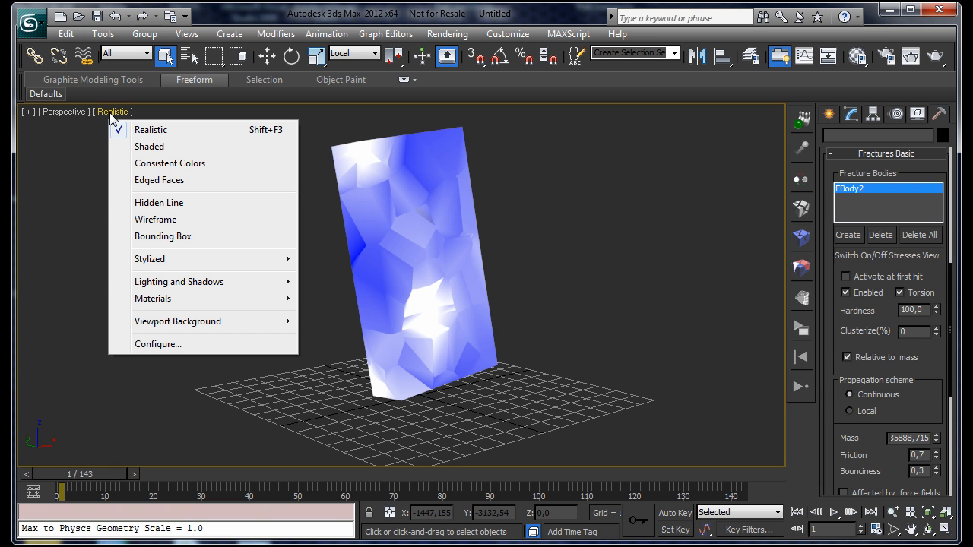
click(146, 203)
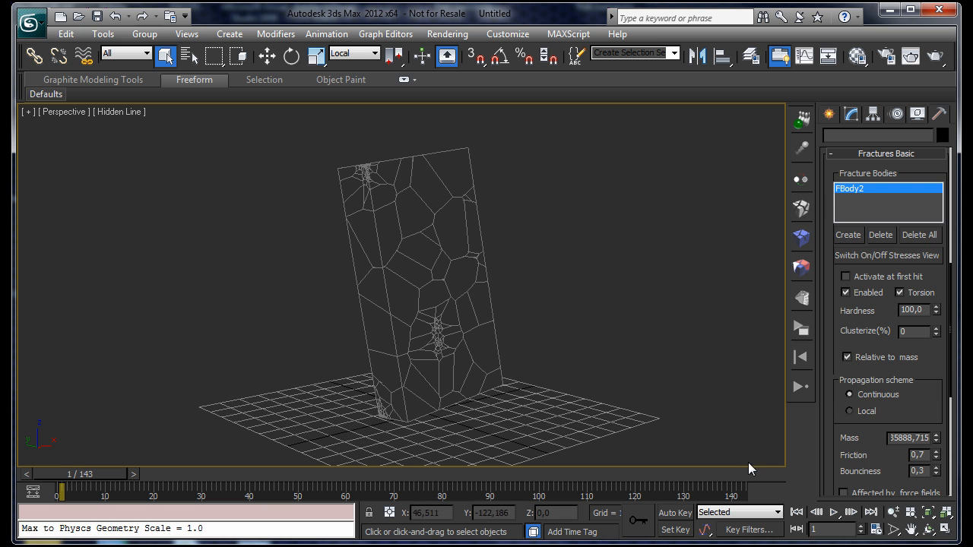
click(891, 513)
drag(527, 342, 525, 325)
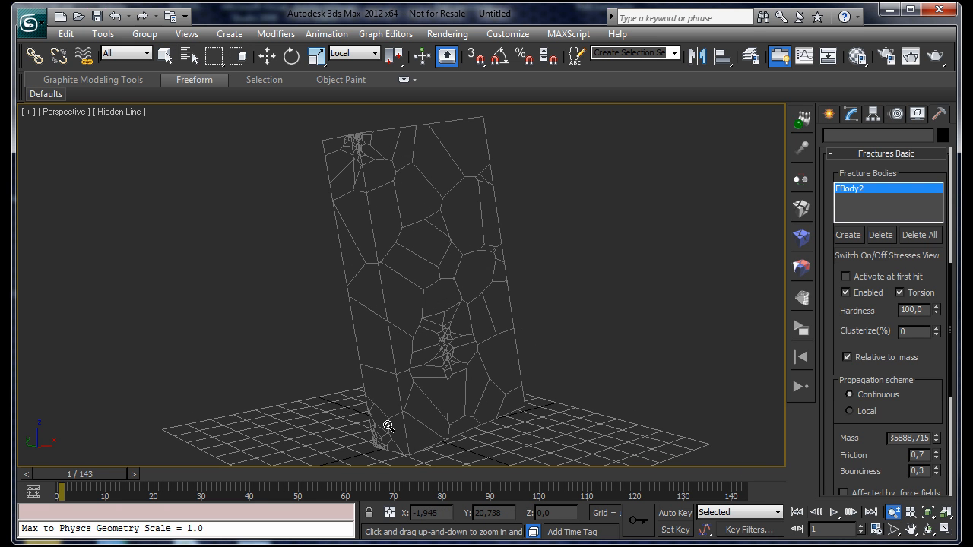
click(119, 113)
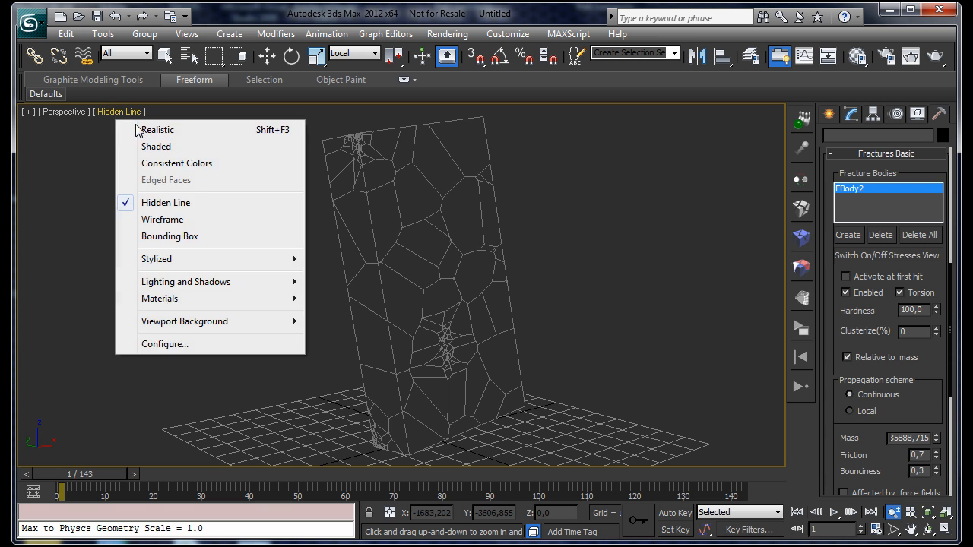
click(156, 126)
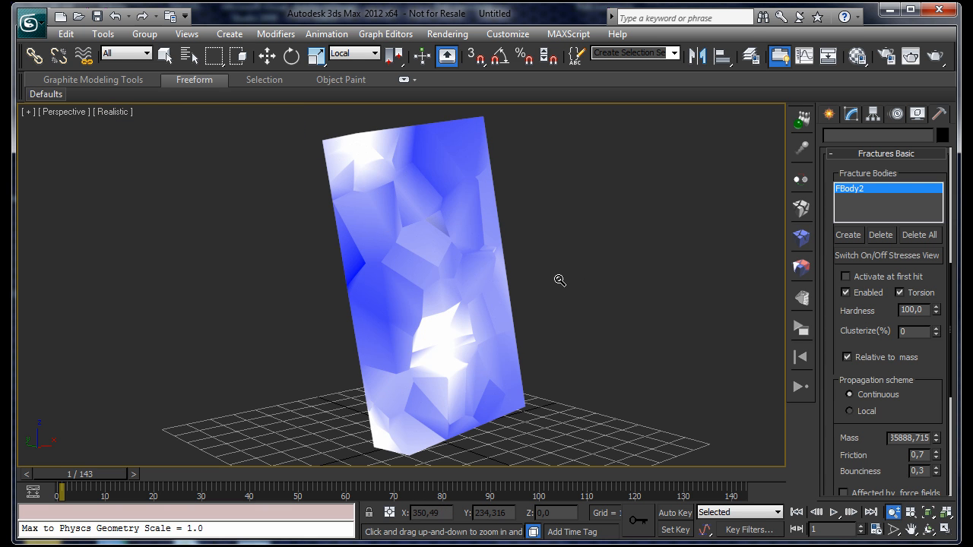
Switch off the stress view of the fracture body.
click(850, 259)
middle_drag(684, 270, 672, 256)
drag(576, 324, 573, 348)
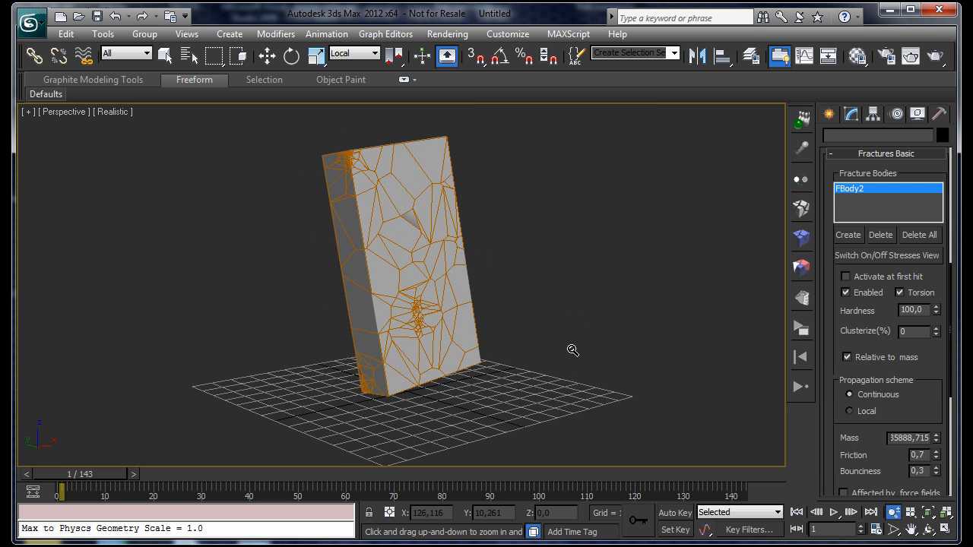
Enable the use of the grid as ground in the simulation options.
click(801, 329)
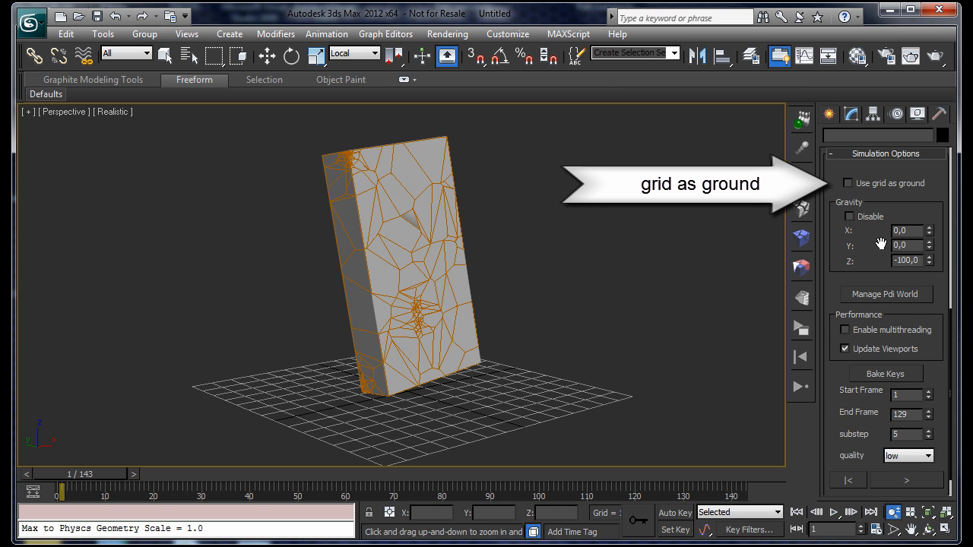
click(848, 184)
click(852, 183)
click(852, 185)
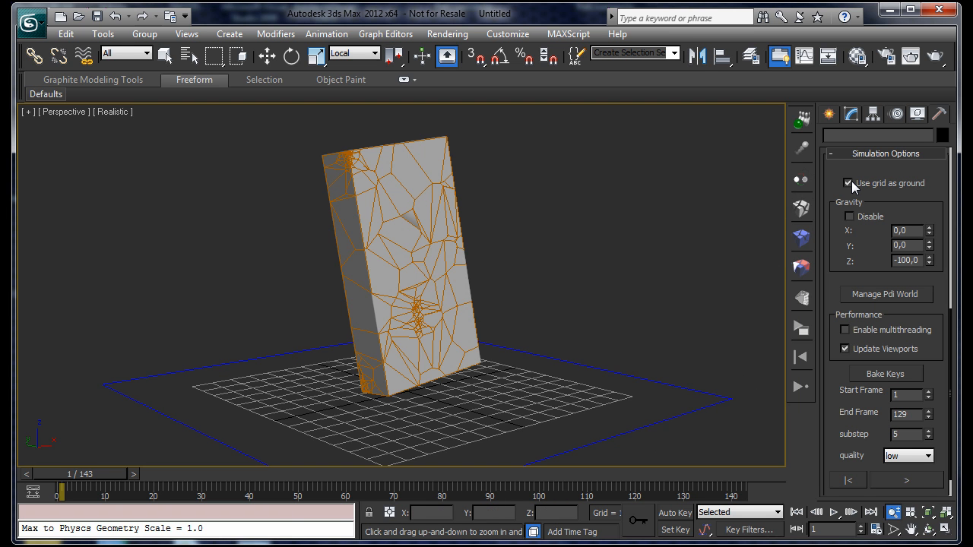
Enable Bake Keys in the simulation options and choose low as the simulation quality.
drag(942, 378, 911, 325)
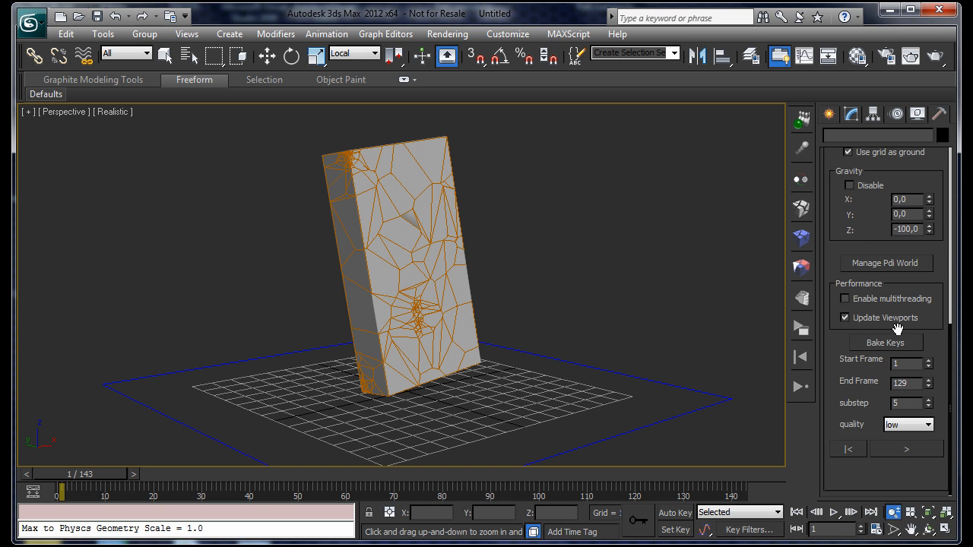
click(899, 346)
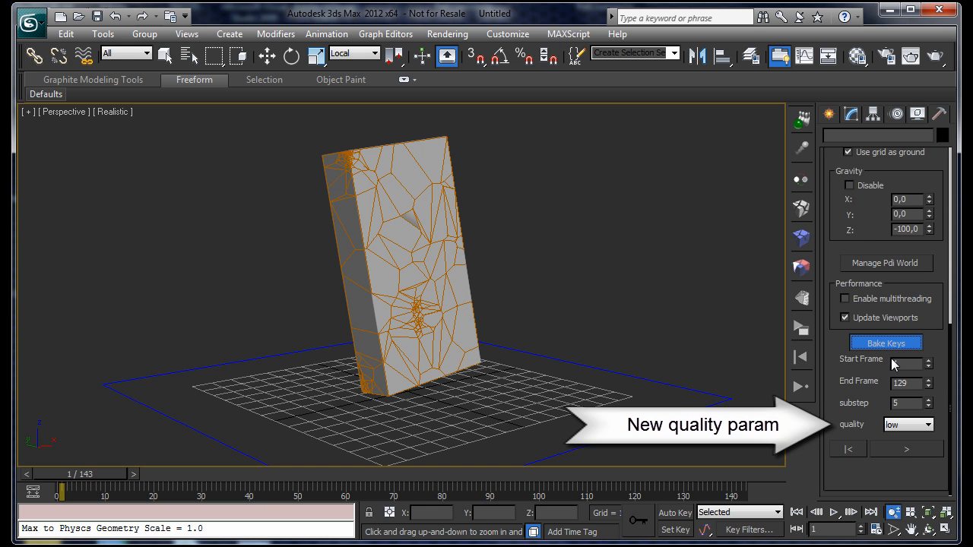
click(904, 425)
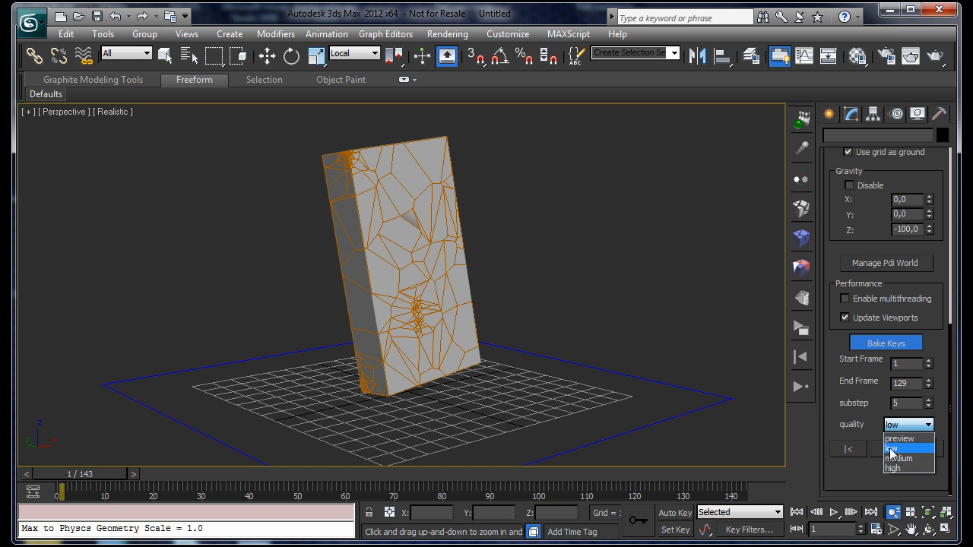
click(892, 449)
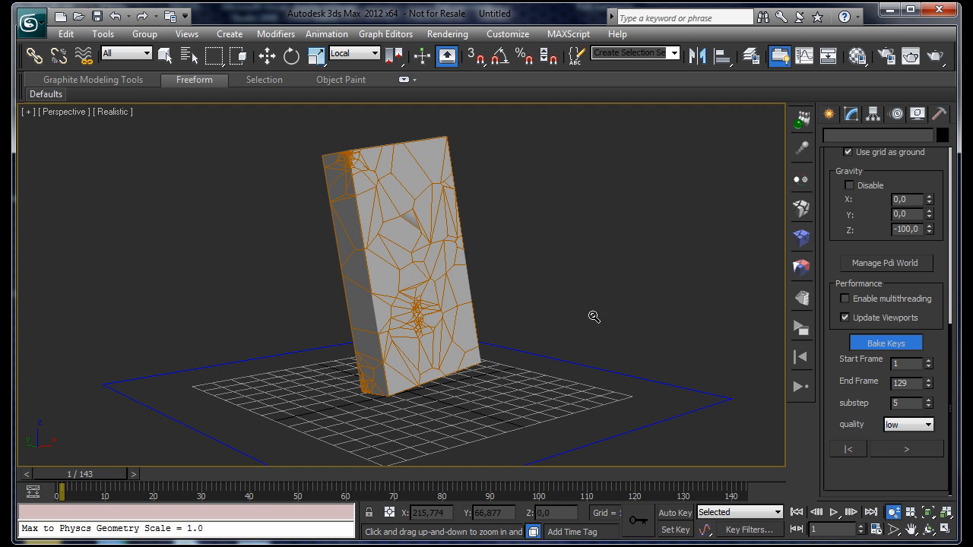
Run the simulation of the tilted box from frame 1 to 129 and bake its keys.
middle_drag(591, 315, 586, 297)
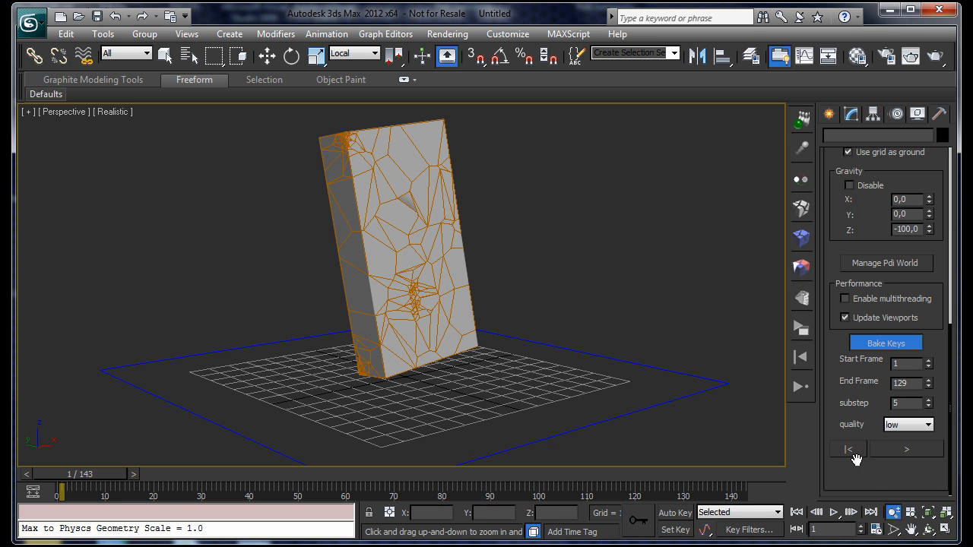
drag(689, 411, 676, 374)
middle_drag(643, 258, 641, 271)
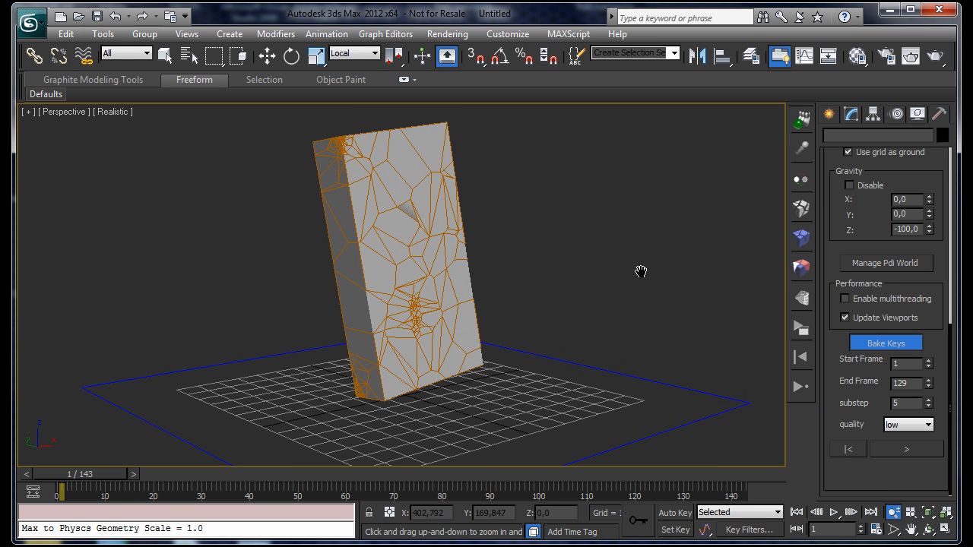
click(893, 450)
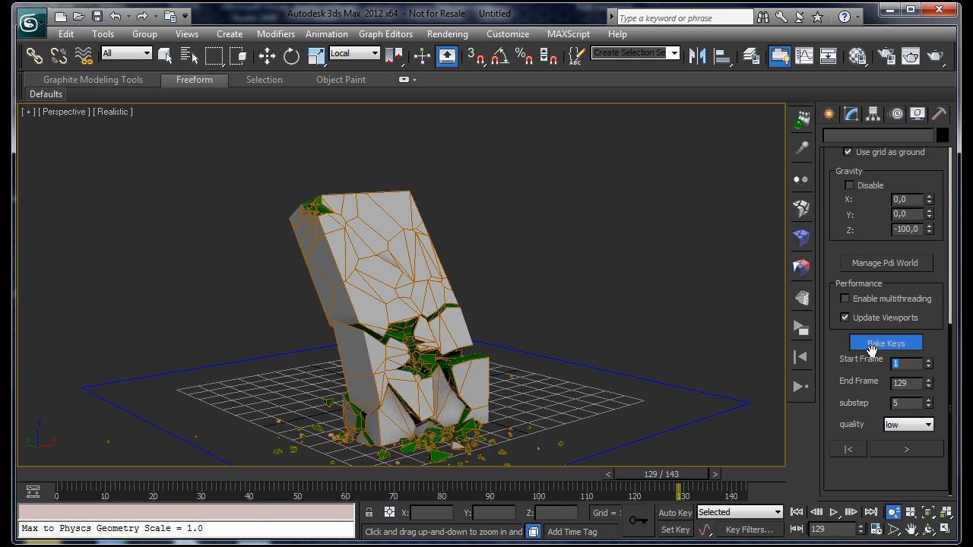
Extend the simulation's end frame to 181 and continue the computation up to that frame.
drag(929, 385, 928, 353)
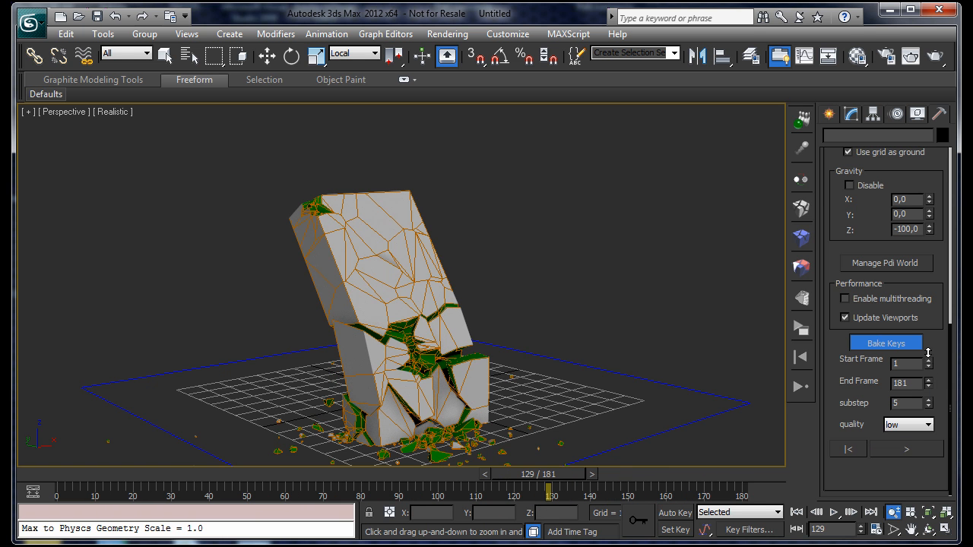
click(896, 448)
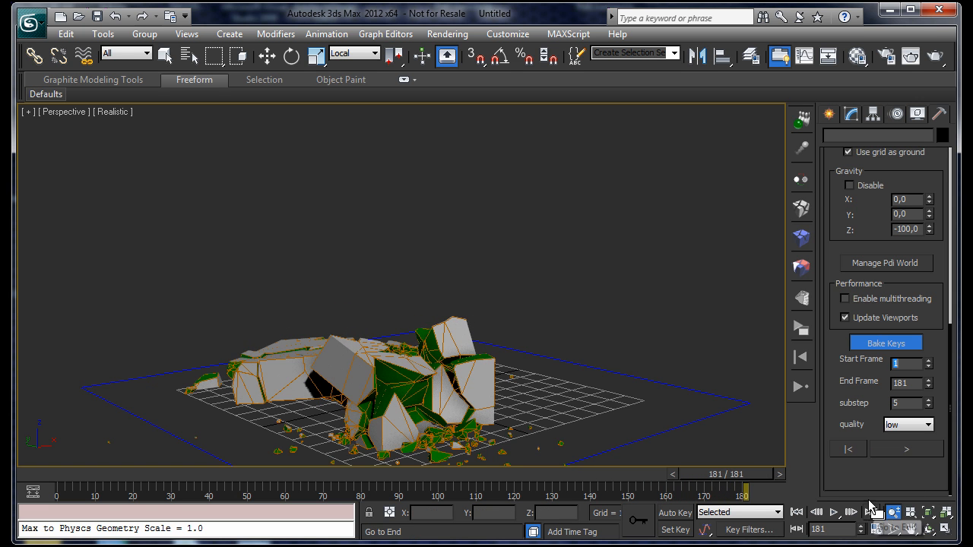
Examine the collapsed box from above at frame 181 with all fragments deselected.
click(929, 530)
drag(426, 342, 517, 258)
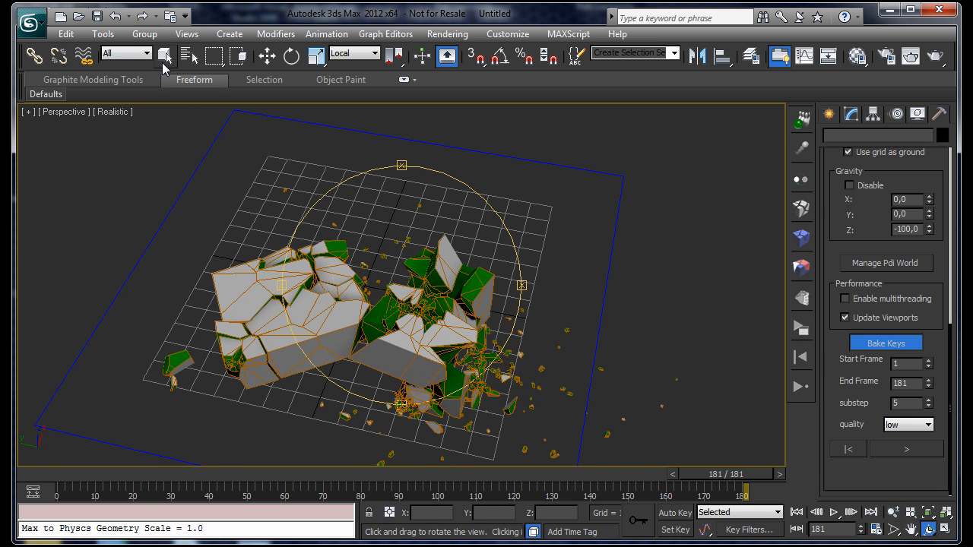
click(164, 59)
drag(685, 340, 682, 340)
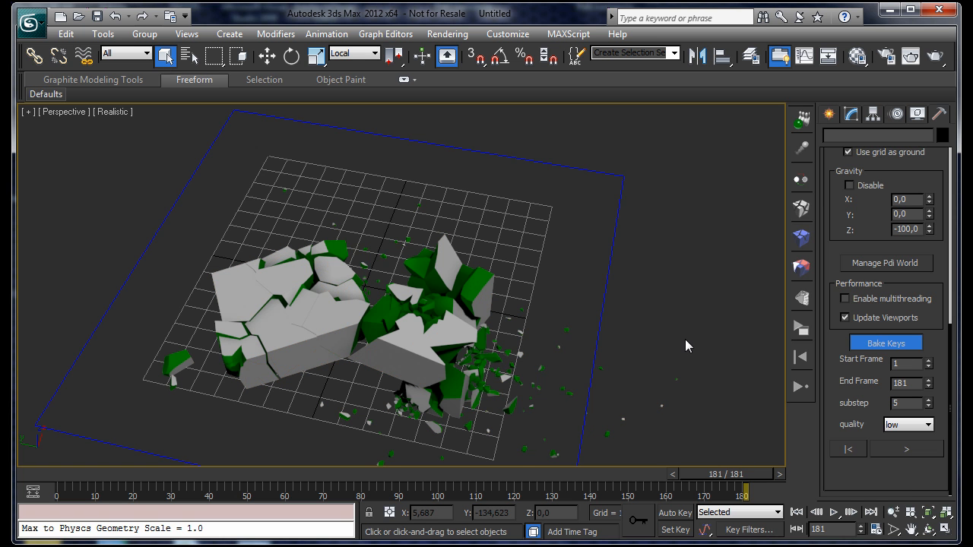
Play the baked collapse from the first frame in a raised perspective view.
click(796, 513)
click(929, 529)
drag(482, 347, 450, 271)
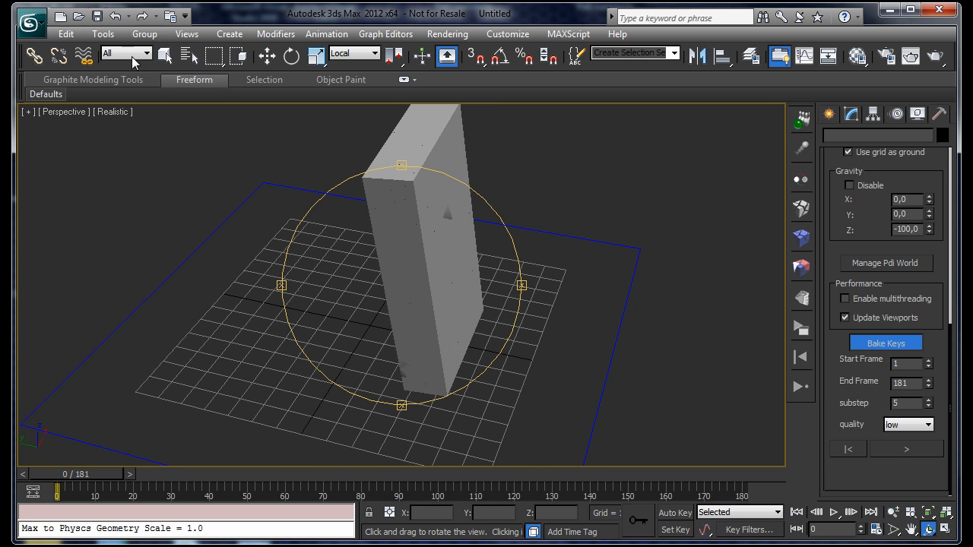
click(165, 55)
click(835, 514)
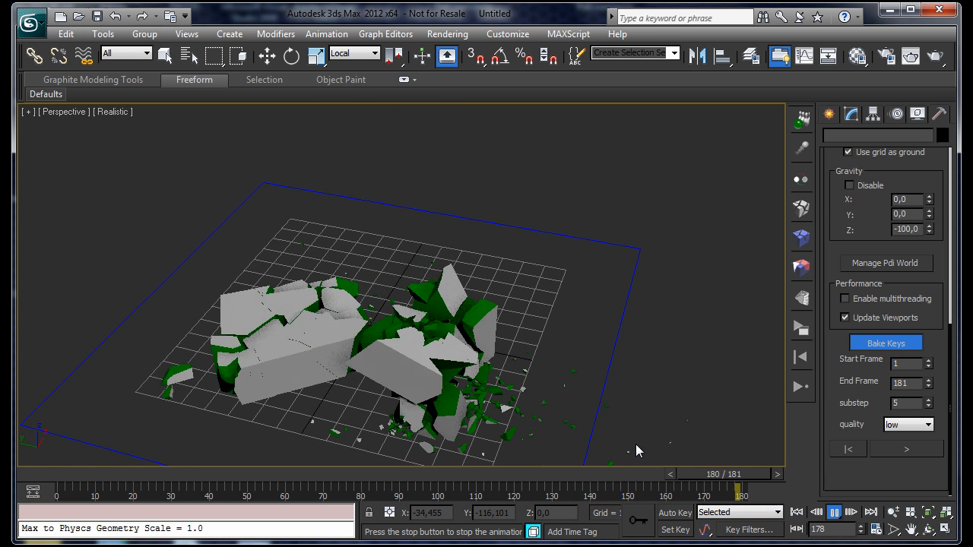
click(834, 513)
Apply the 1/2x playback speed in the time configuration and replay the collapse from frame 138.
click(876, 530)
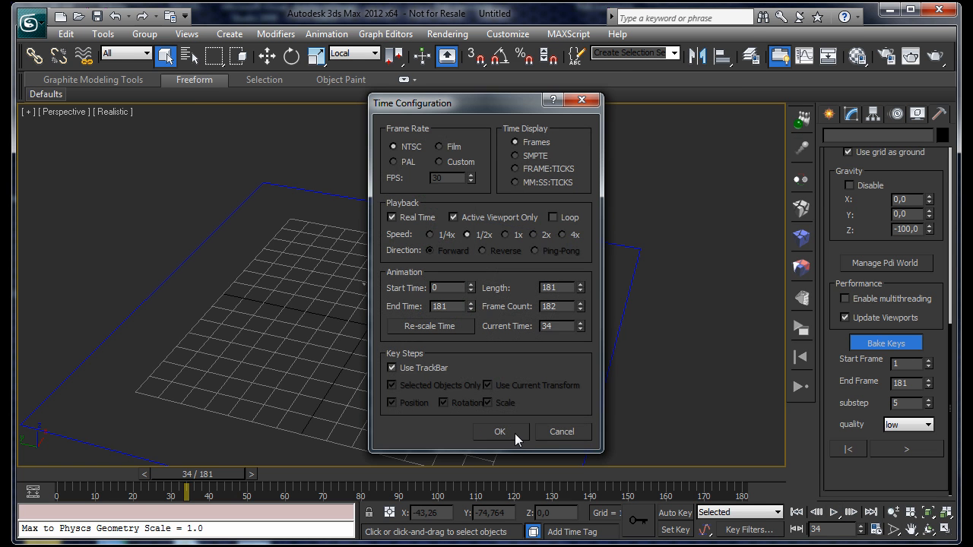
click(521, 438)
click(579, 472)
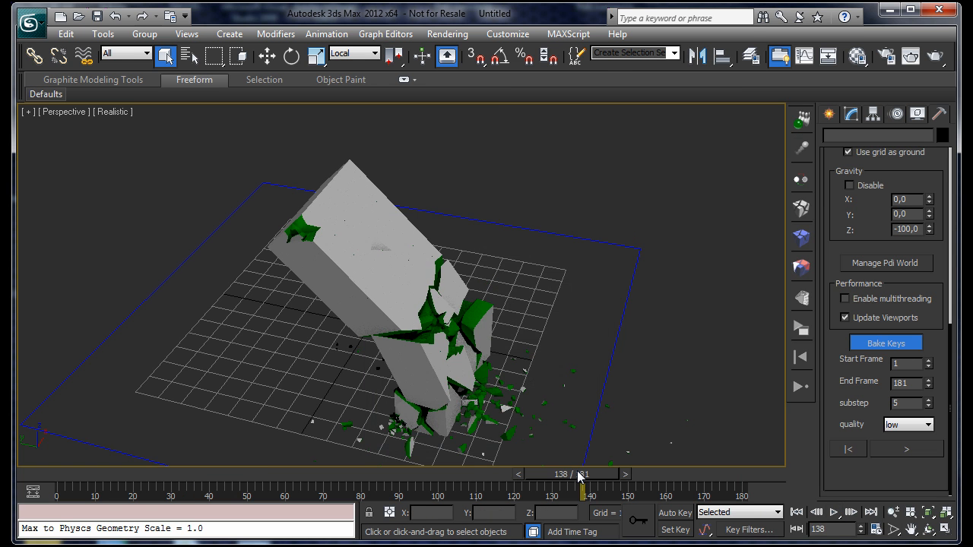
click(834, 512)
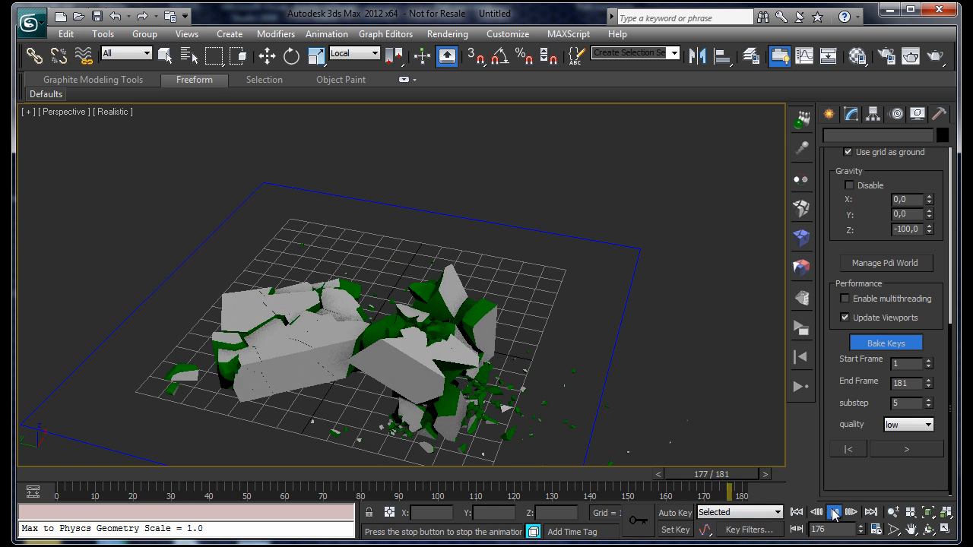
Open the advanced fracture settings with the secondary cracks option and examine the cracks in the debris around frame 181.
click(930, 530)
drag(387, 330, 403, 284)
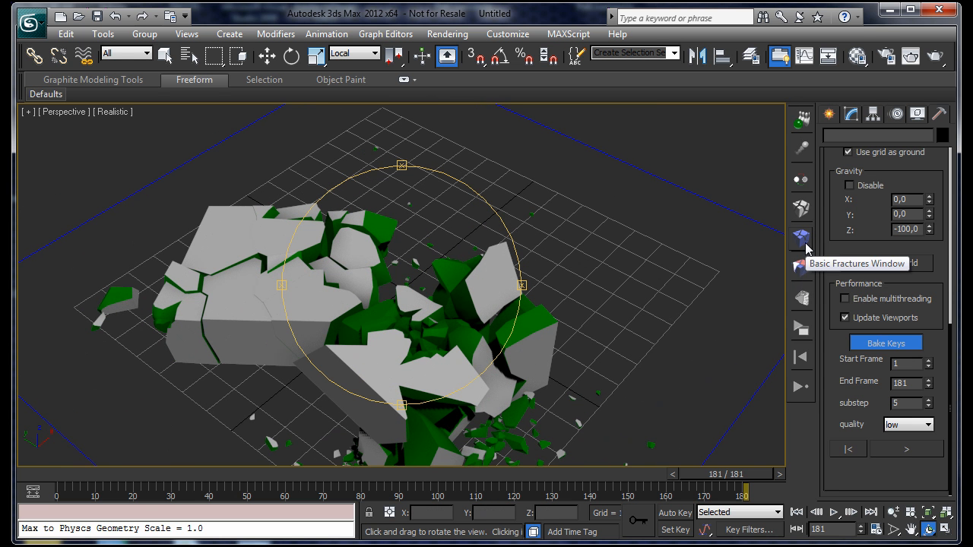
click(805, 269)
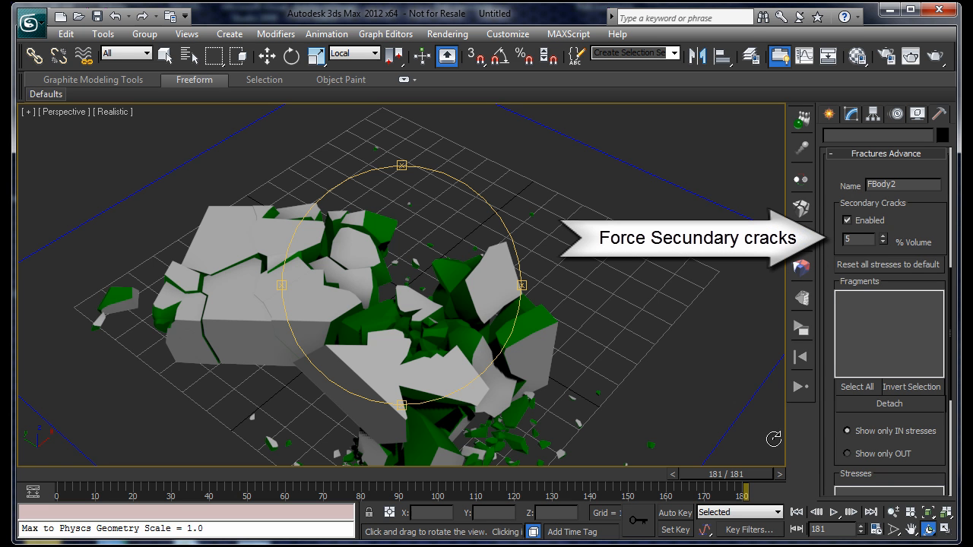
mouse_move(718, 477)
mouse_down()
mouse_move(631, 475)
mouse_move(722, 475)
mouse_up()
key(ctrl+r)
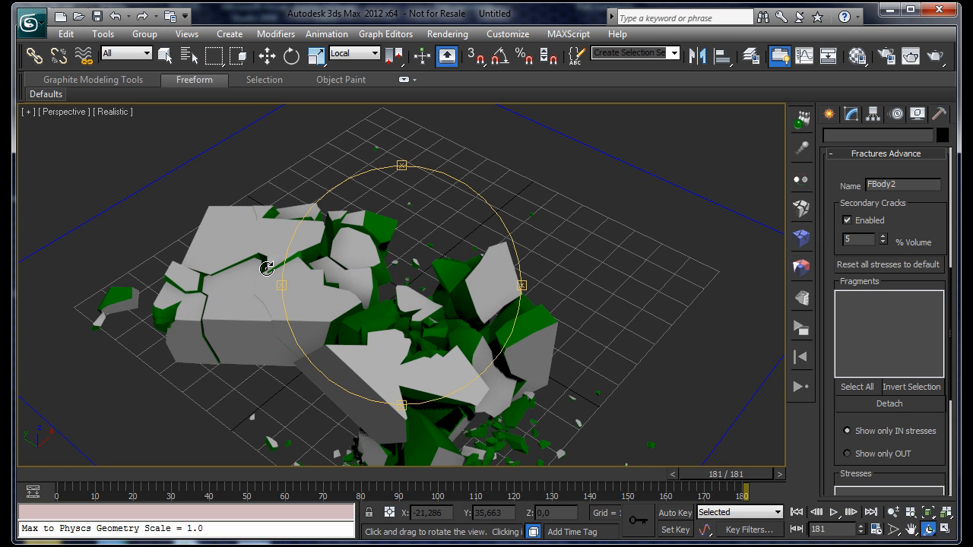
drag(283, 286, 271, 287)
mouse_move(734, 476)
mouse_down()
mouse_move(694, 479)
mouse_move(728, 476)
mouse_up()
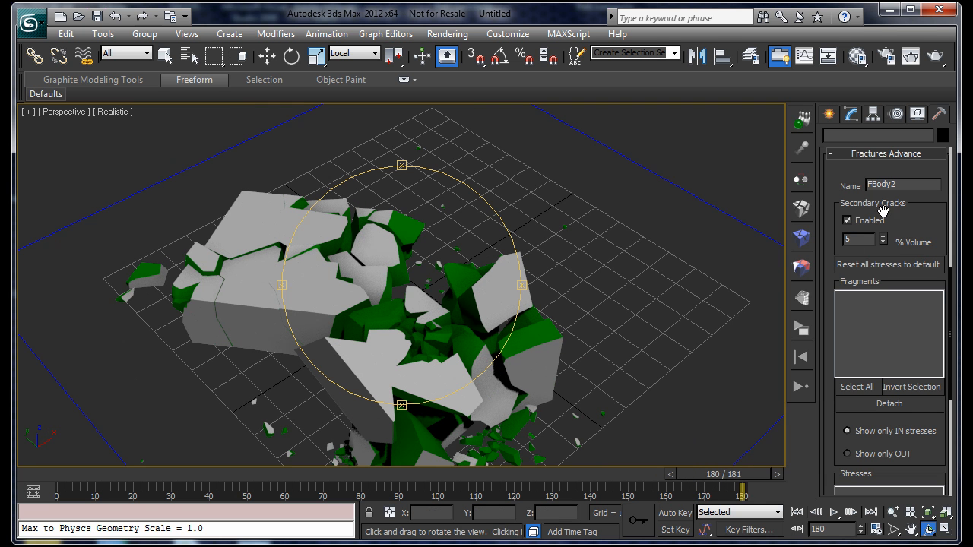
Compare the intact box at the first frame with the collapsed debris at frame 181, viewed from the opposite side.
click(796, 513)
drag(374, 337, 398, 306)
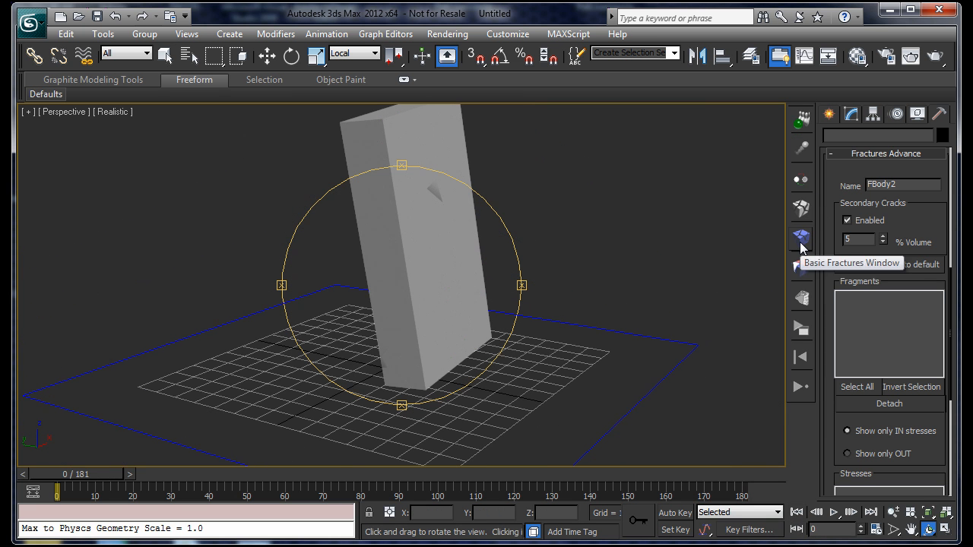
drag(468, 479, 771, 511)
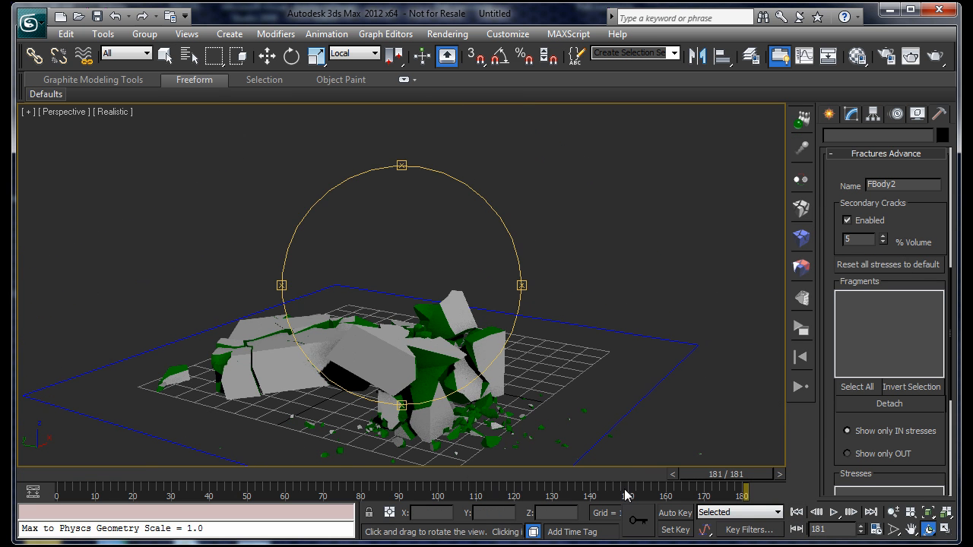
drag(376, 289, 394, 349)
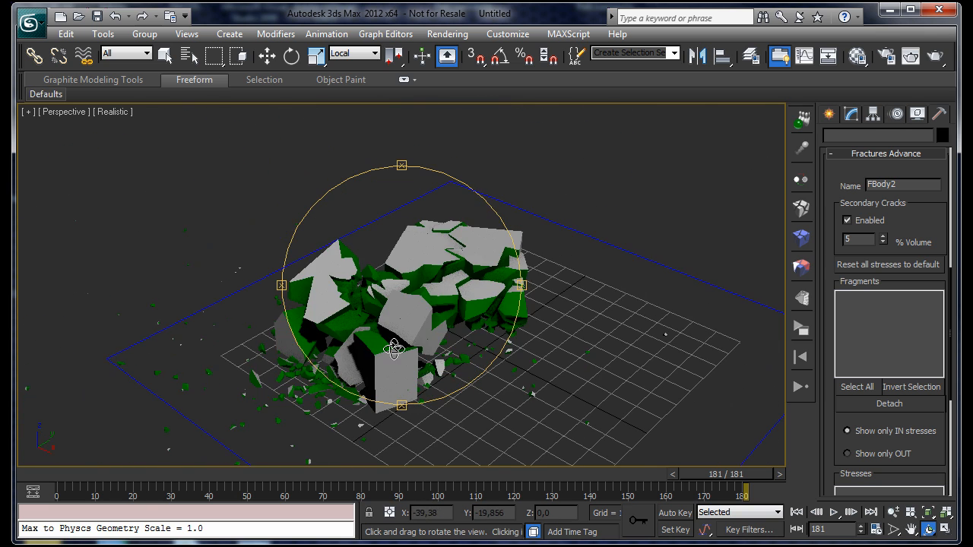
Play the collapse from the start in the view from the other side and inspect the resulting debris close up.
click(796, 512)
click(834, 513)
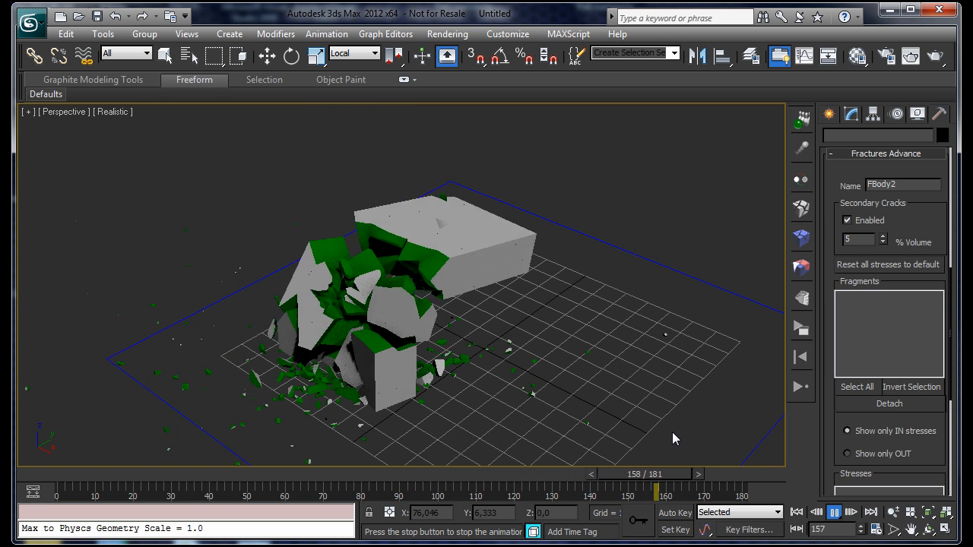
key(ctrl+r)
drag(615, 433, 332, 339)
scroll(400, 337, up, 3)
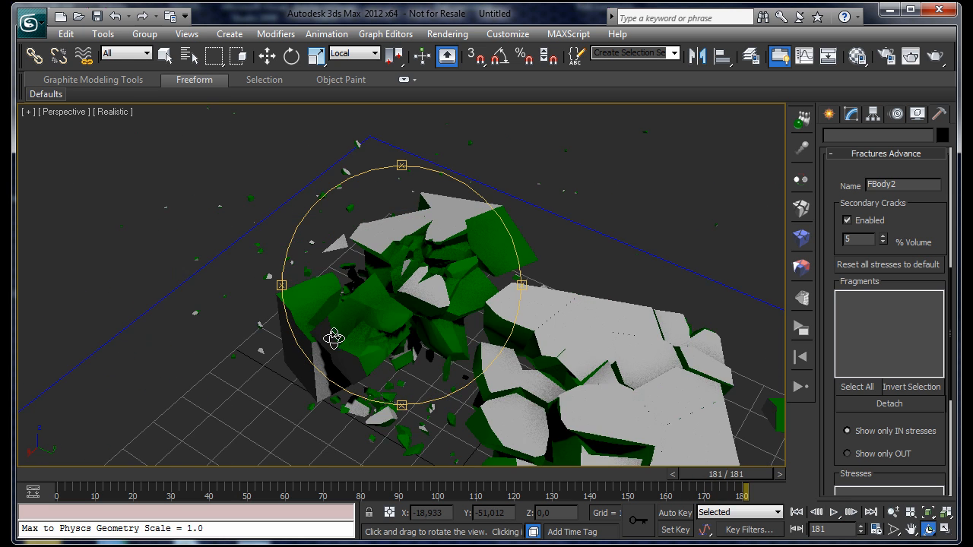
Scrub through the last frames up to 181 and look at the broken interior faces from above.
middle_drag(456, 325, 371, 258)
drag(631, 474, 742, 470)
key(ctrl+r)
drag(399, 228, 391, 278)
Select several debris fragments one after another to inspect them.
click(162, 59)
click(245, 297)
click(319, 307)
click(356, 269)
click(393, 266)
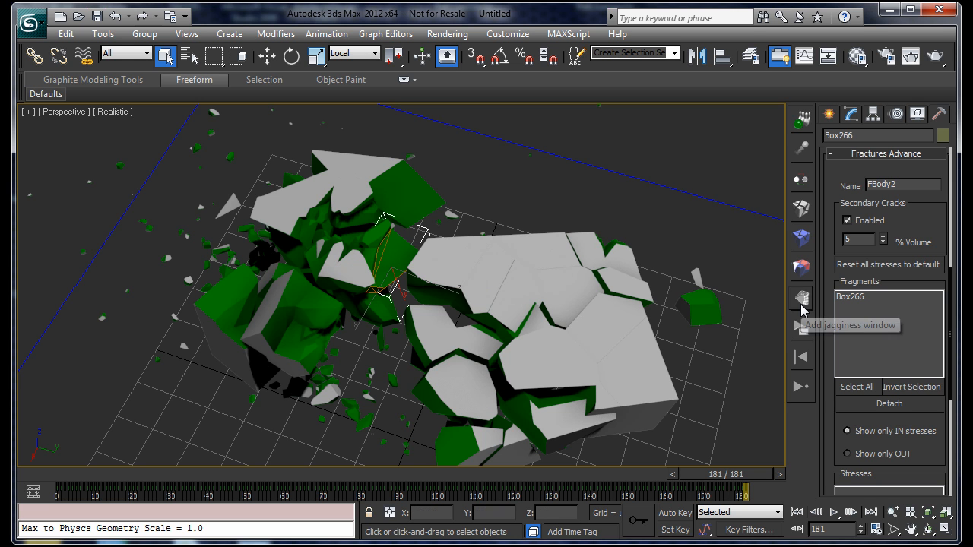
Pick a debris fragment and add jagginess to its shatter sub-group with strength 1,0 and resolution 3.
click(801, 301)
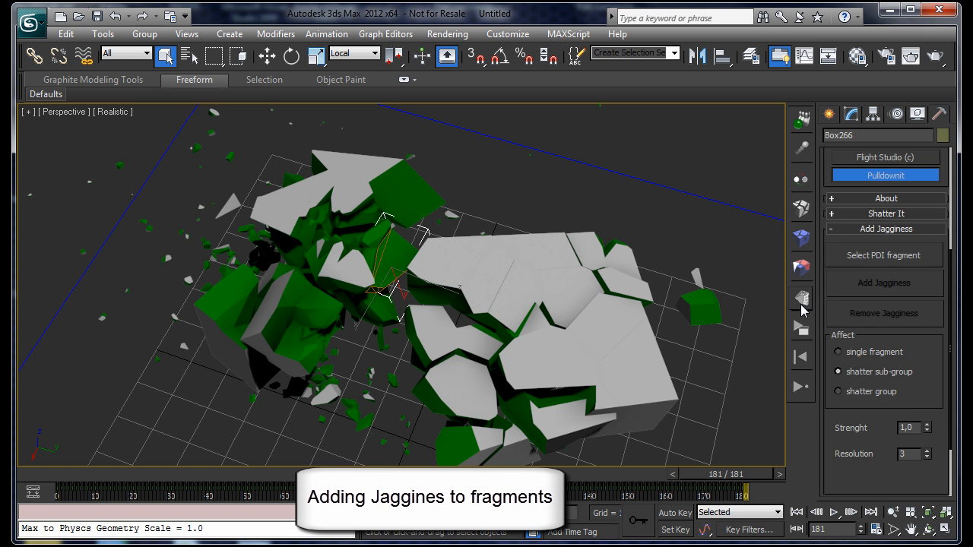
click(900, 262)
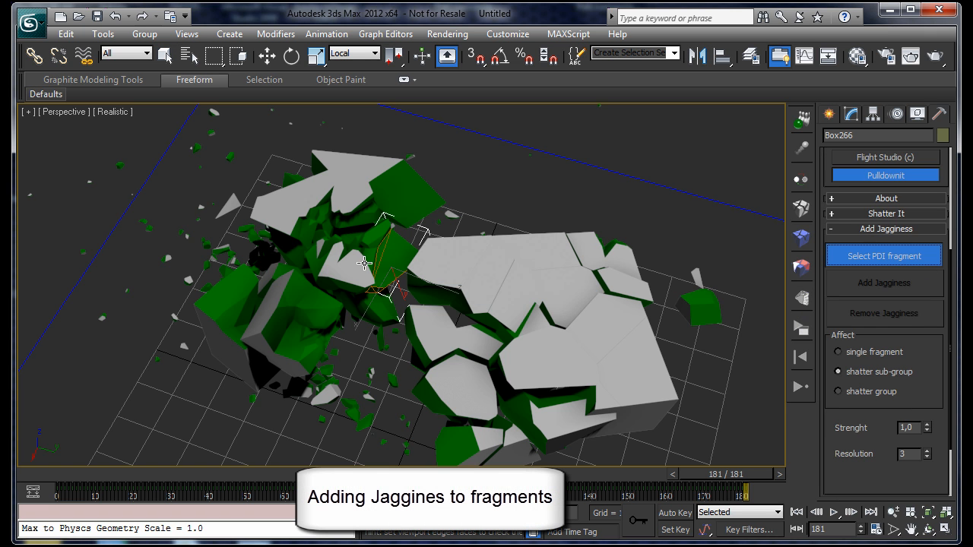
click(327, 301)
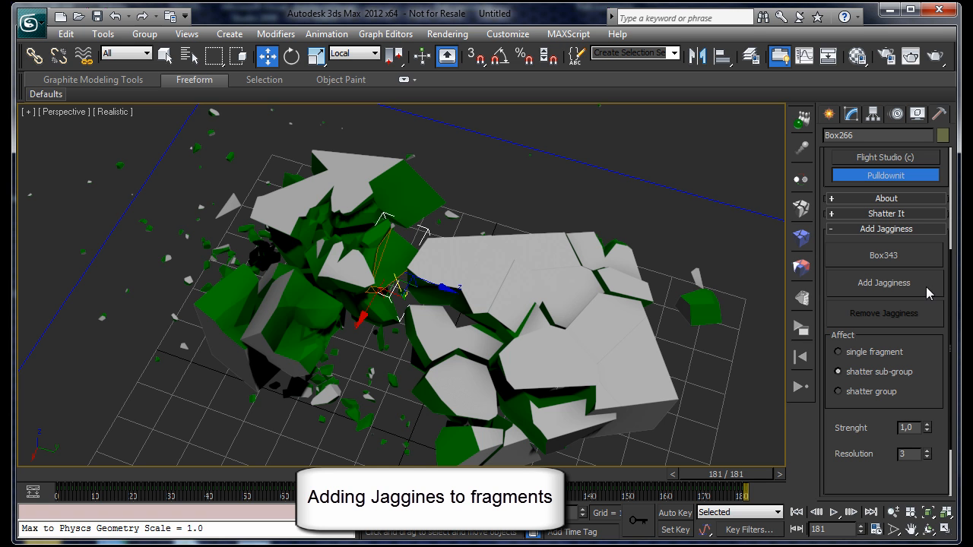
click(893, 286)
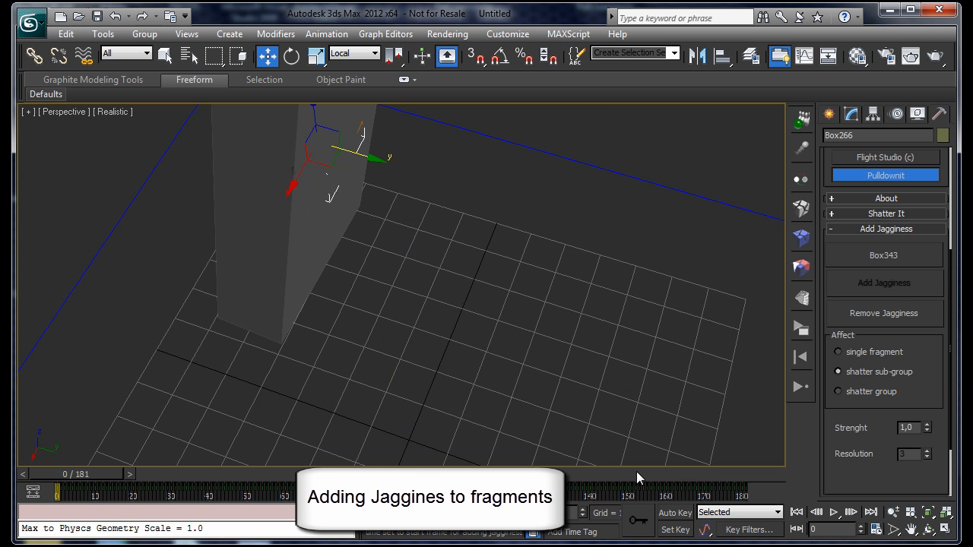
Examine the jagged fragments close up at frame 181 with nothing selected, in shaded and then Hidden Line display.
click(732, 482)
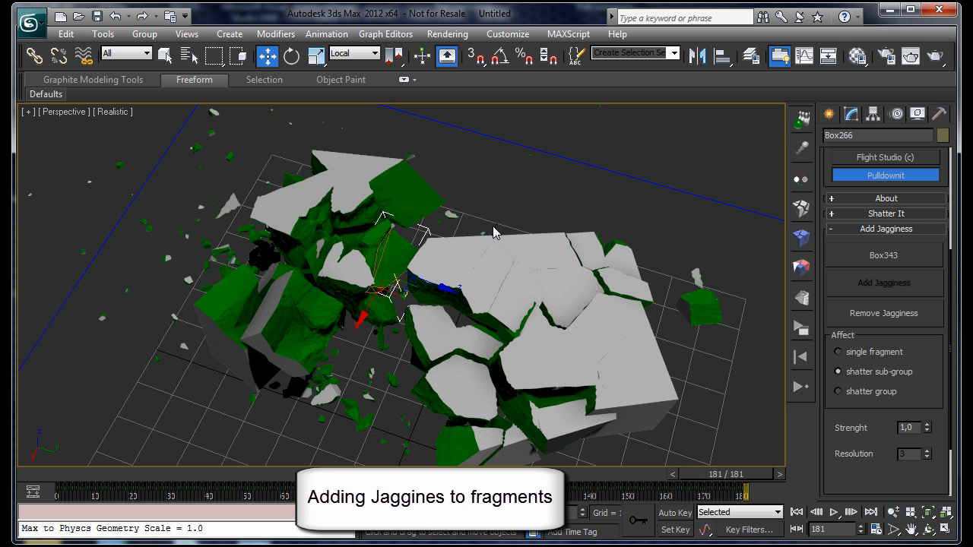
click(165, 56)
click(541, 201)
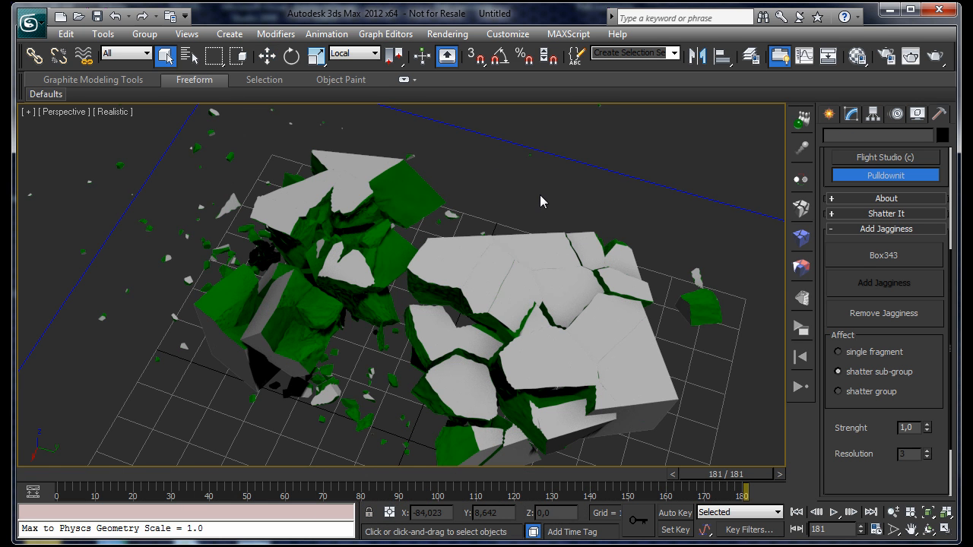
scroll(541, 201, up, 3)
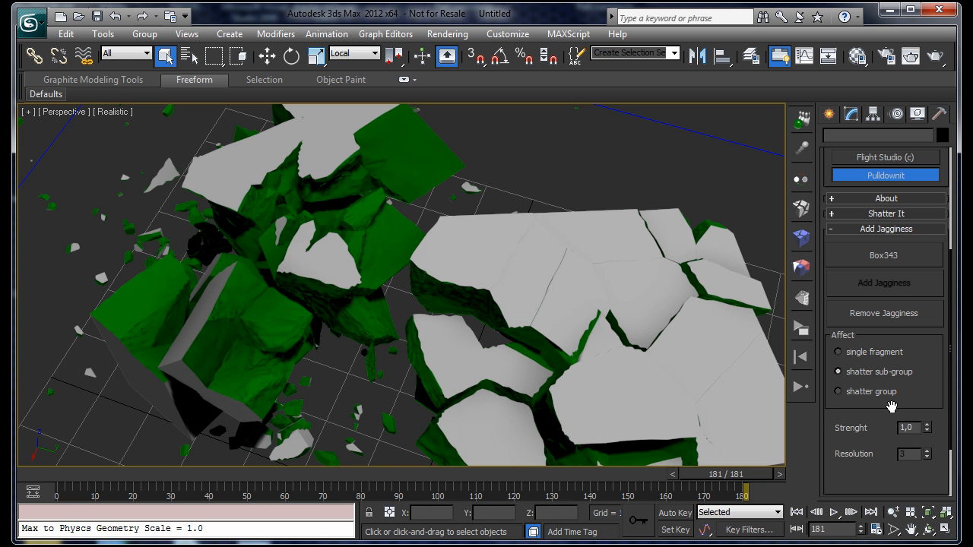
click(115, 112)
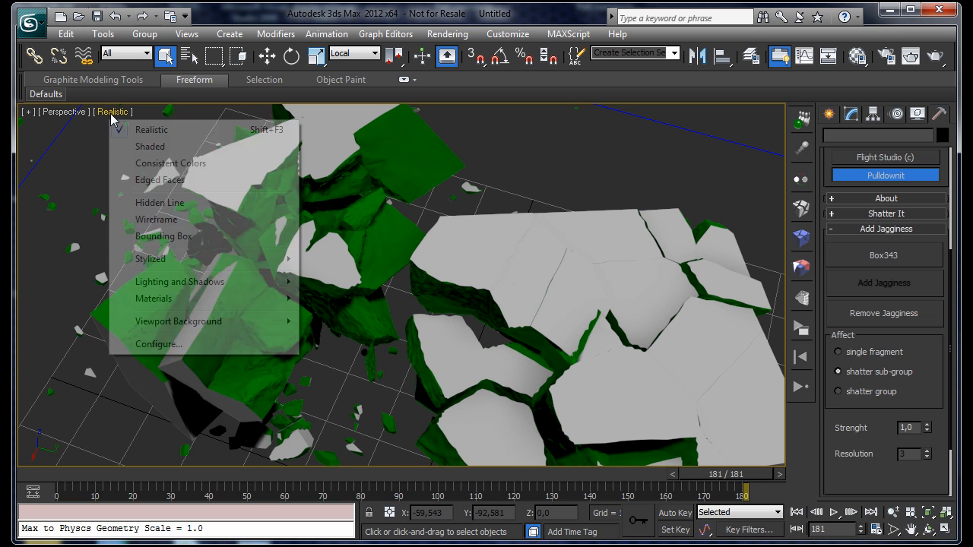
click(164, 201)
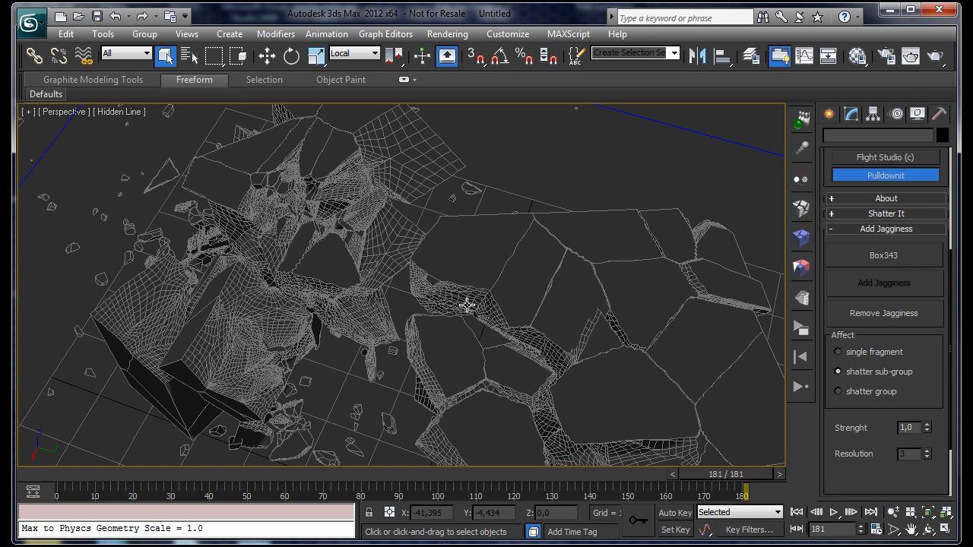
Switch the perspective viewport's display from Hidden Line to Realistic shading.
right_click(111, 108)
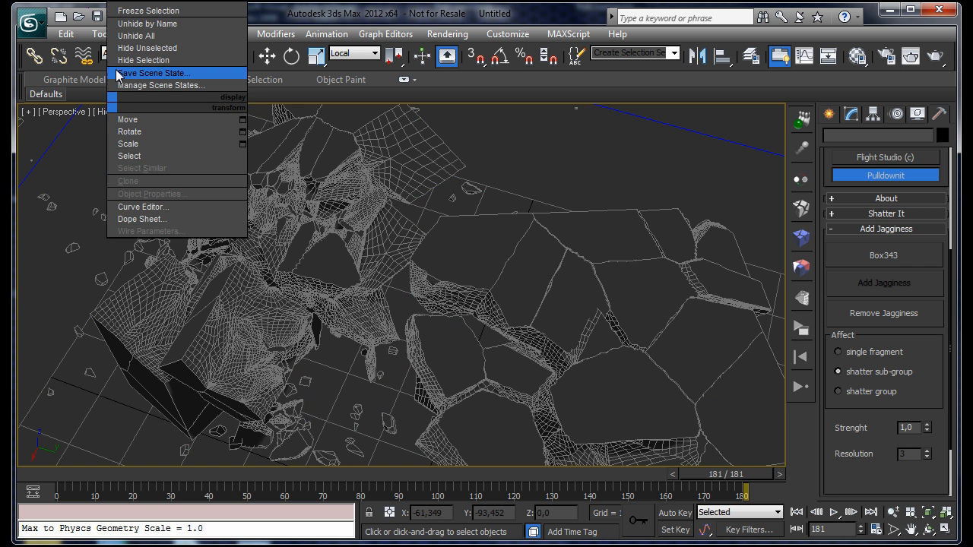
click(90, 131)
click(116, 115)
click(163, 130)
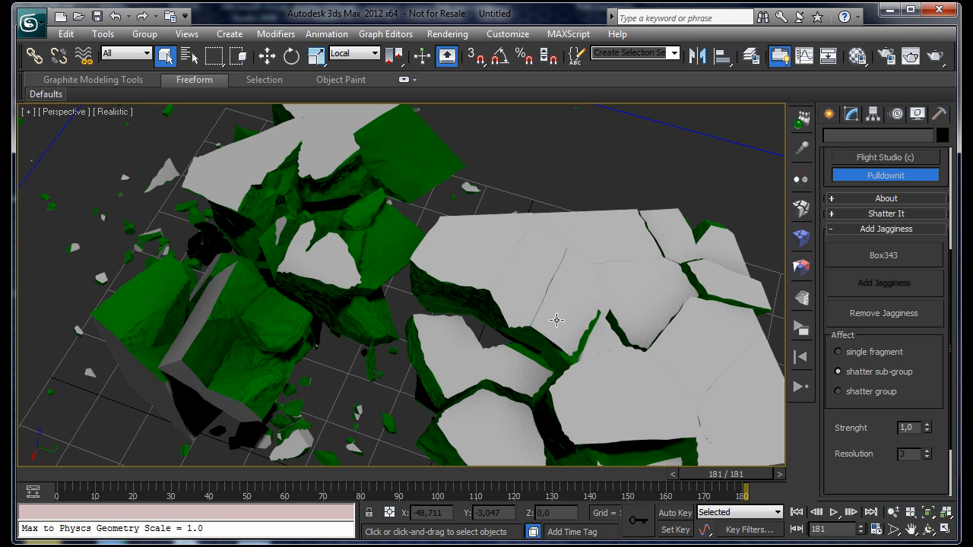
Select the debris fragment Box343 and raise its shatter sub-group's jagginess strength to 3,53.
click(273, 323)
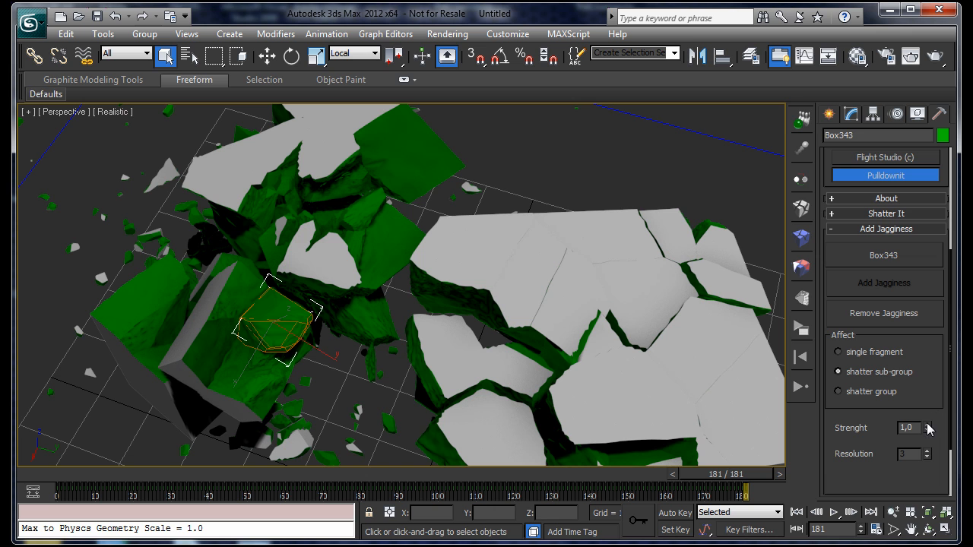
click(872, 262)
click(283, 321)
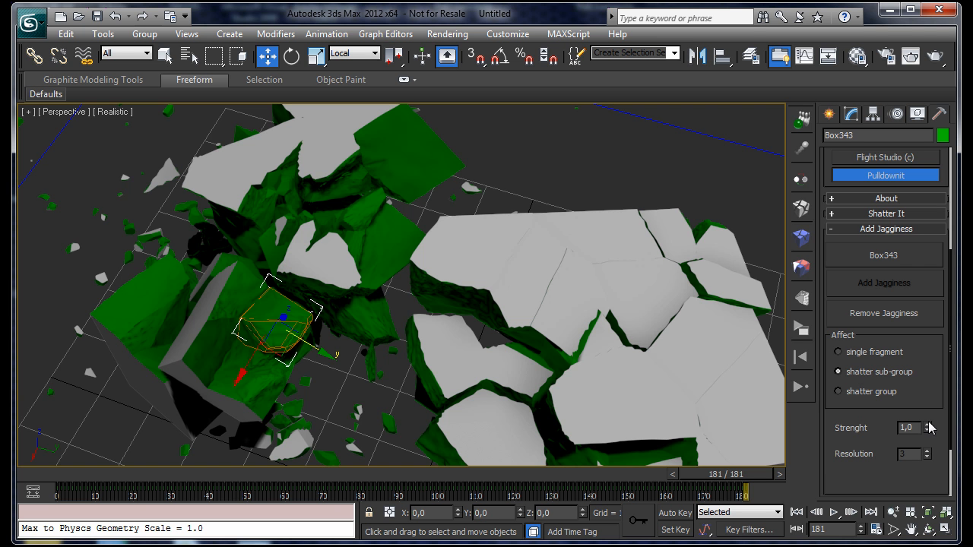
drag(927, 426, 926, 393)
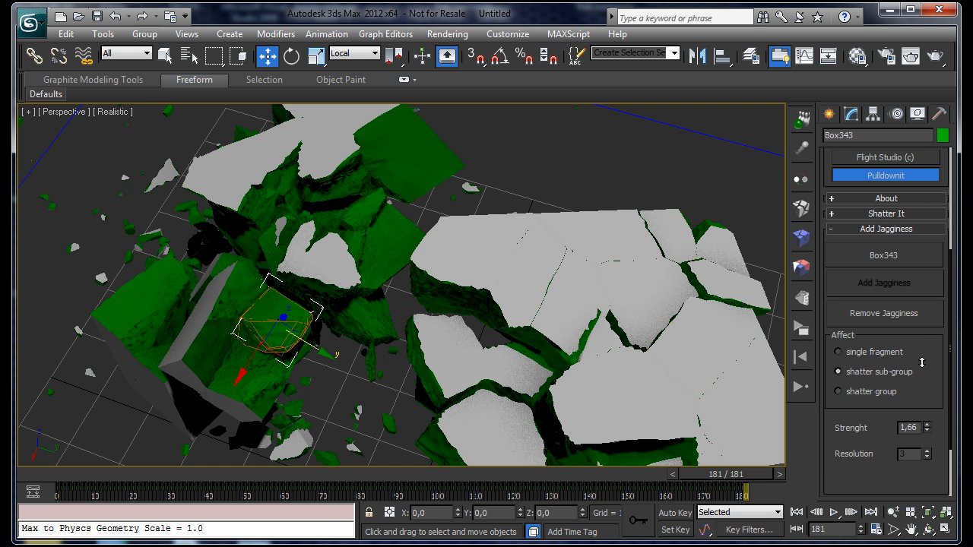
drag(922, 346, 922, 337)
drag(916, 273, 909, 229)
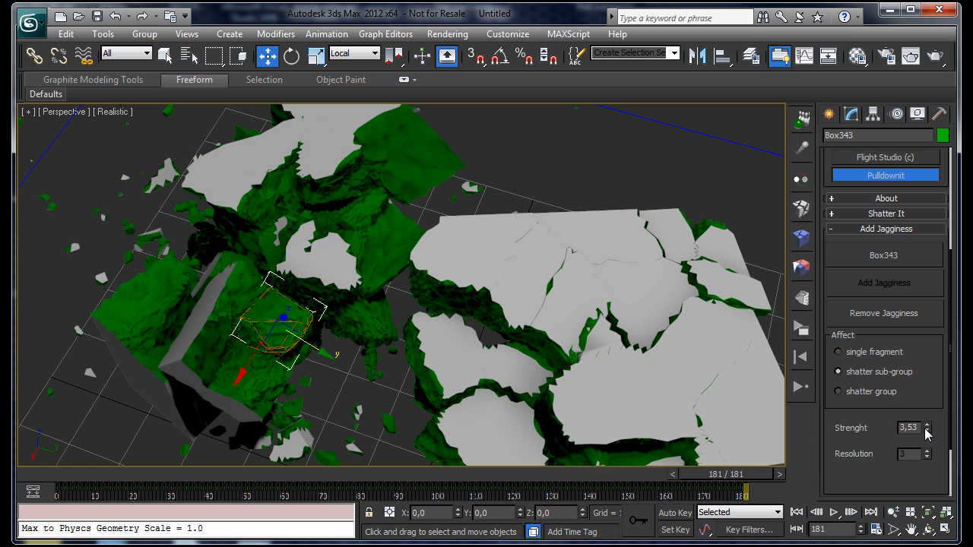
Try jagginess strengths of 0,0 and 1,2 on the sub-group, and settle on 1,383.
drag(929, 431, 926, 542)
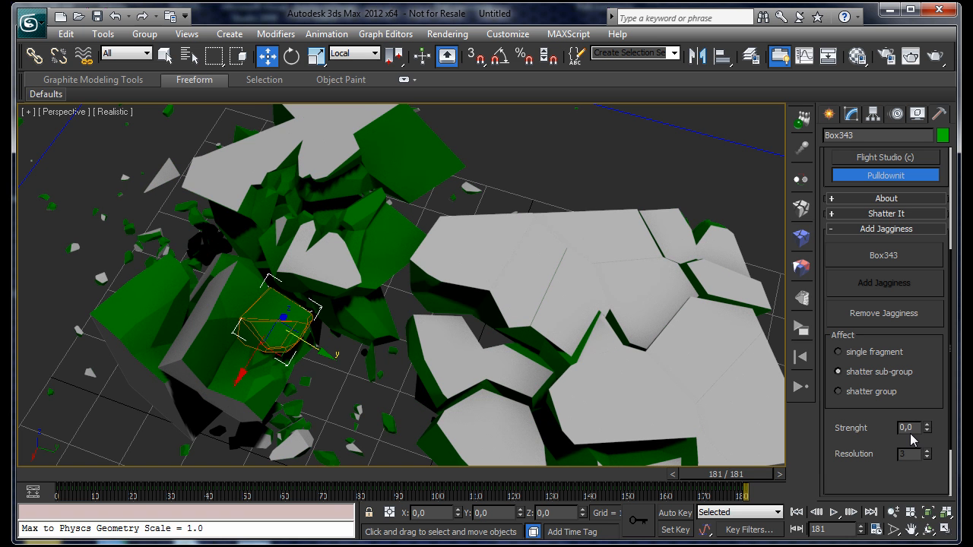
key(Return)
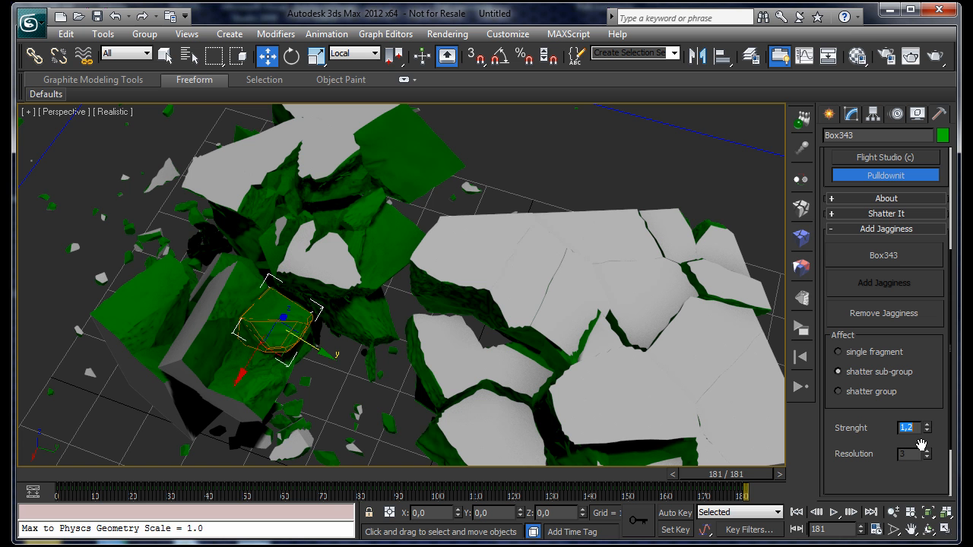
drag(929, 427, 929, 397)
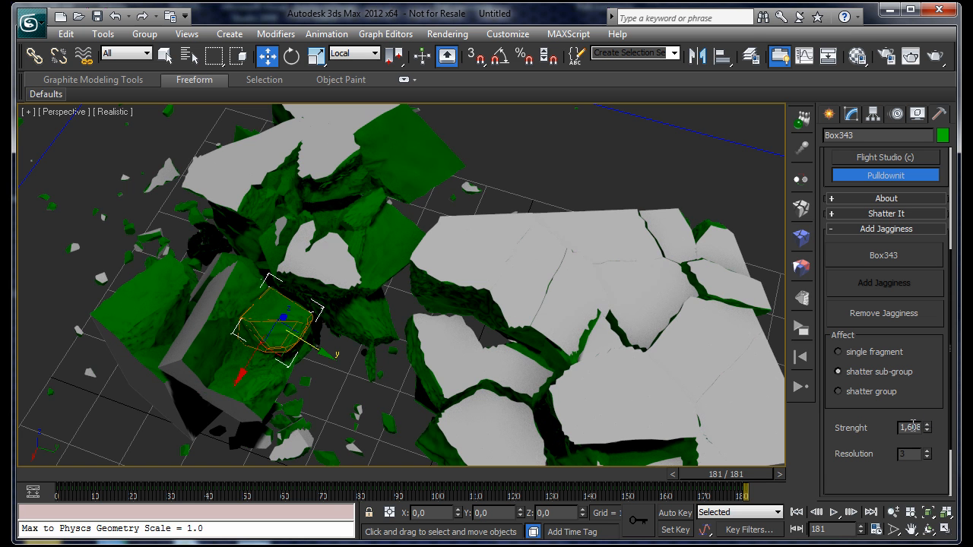
drag(928, 432, 927, 438)
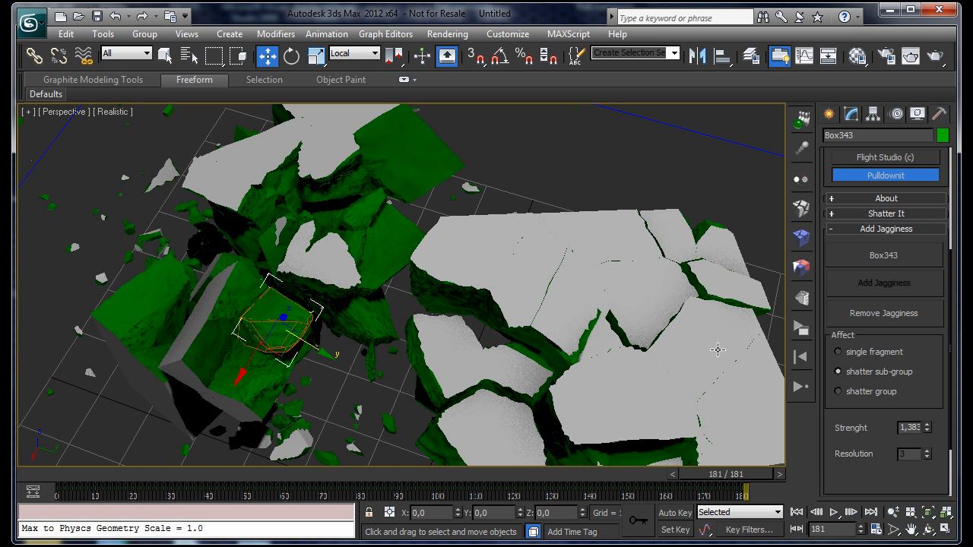
Rewind to frame 0 with the whole box in view and play the start of the collapse up to frame 27.
click(929, 531)
drag(398, 276, 382, 294)
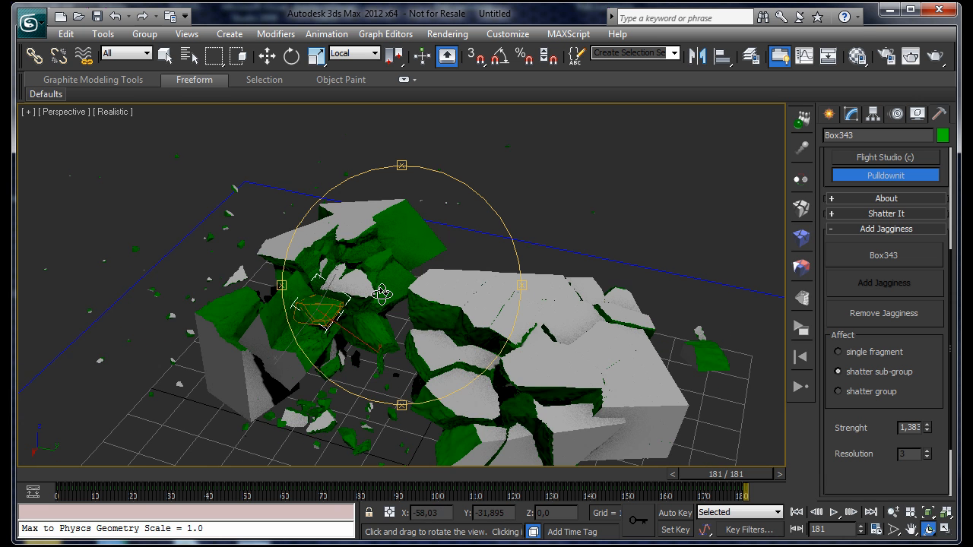
click(796, 512)
drag(453, 327, 478, 315)
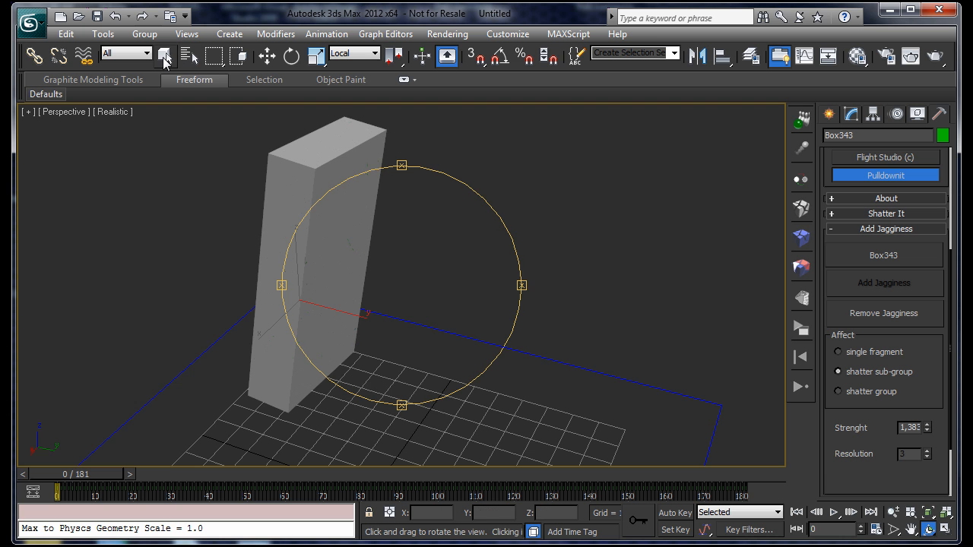
click(165, 61)
scroll(471, 329, down, 3)
scroll(471, 328, up, 1)
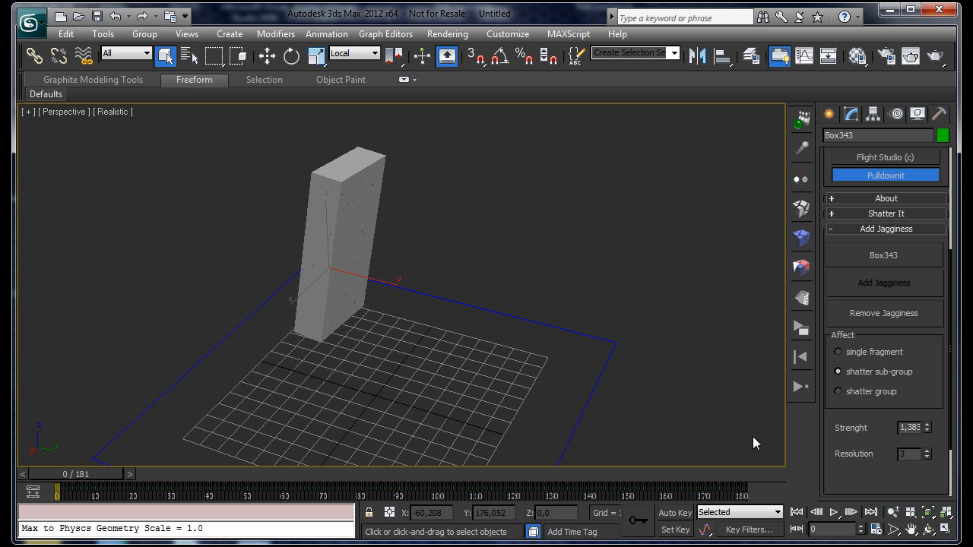
click(893, 512)
drag(599, 353, 599, 334)
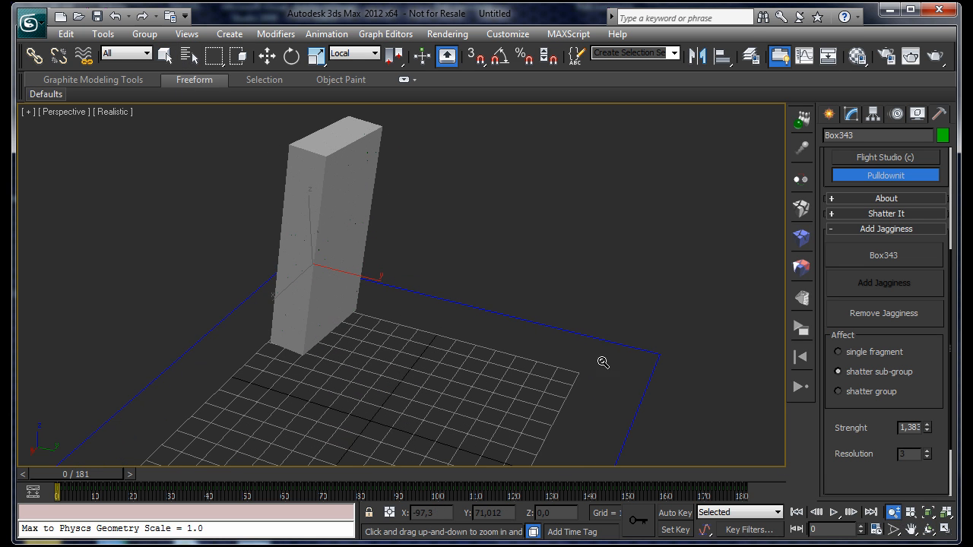
click(833, 512)
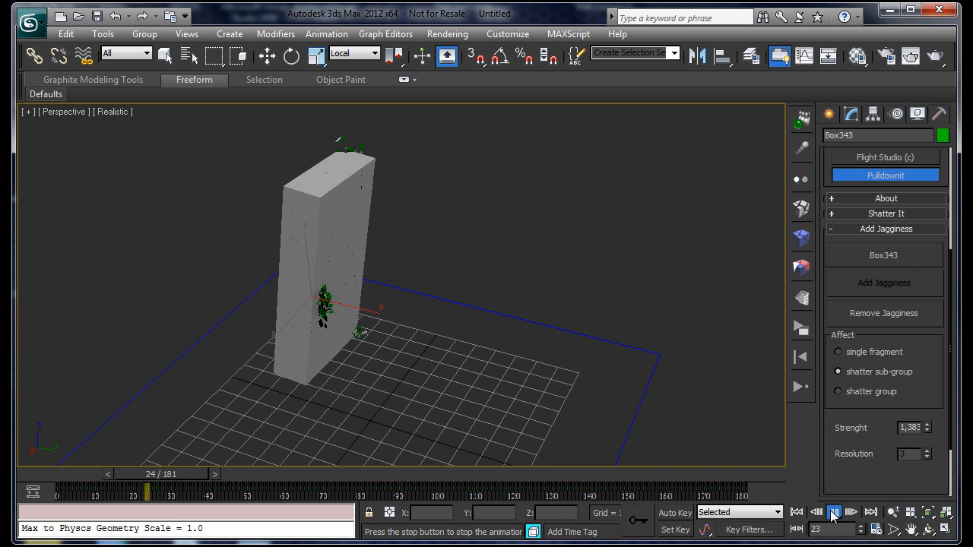
click(833, 513)
Deselect the fragment and replay the jagged collapse from frame 0 to frame 181.
click(166, 57)
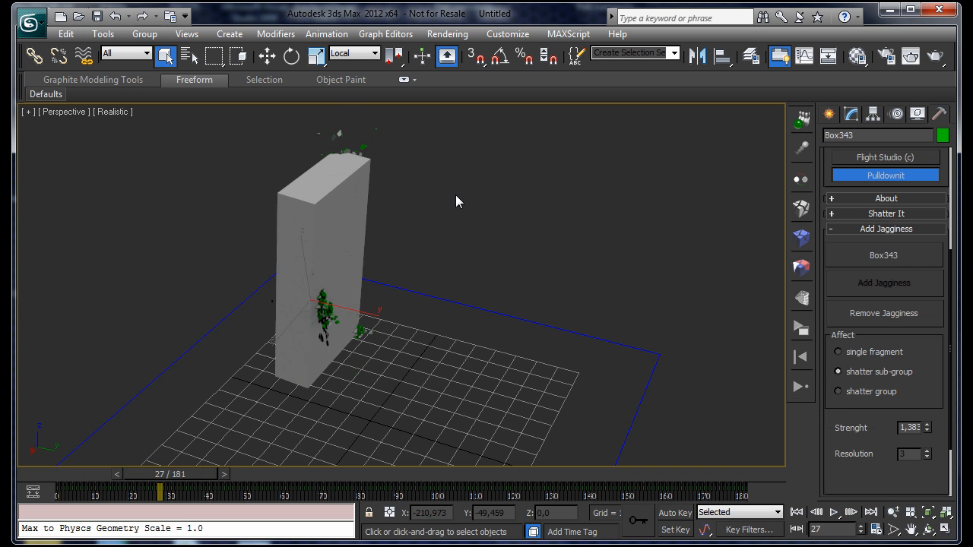
click(713, 431)
click(797, 513)
click(834, 512)
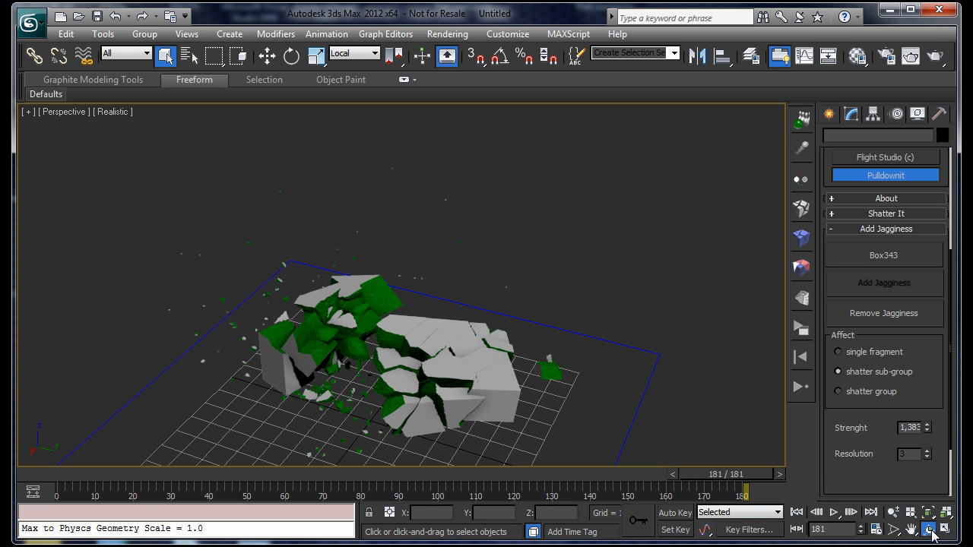
Watch the collapse again from frame 0 to 181, viewed from another side of the box.
click(929, 530)
drag(577, 327, 453, 342)
click(797, 513)
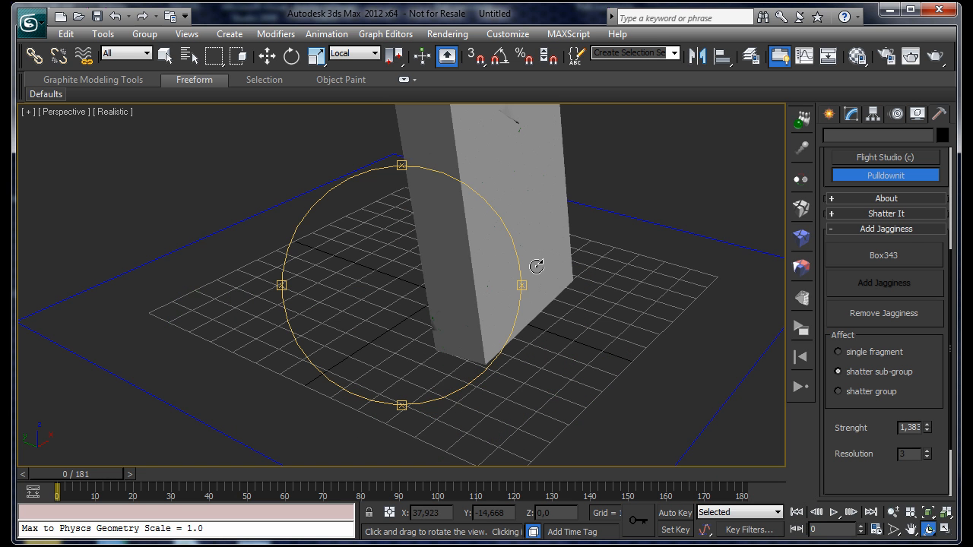
click(835, 514)
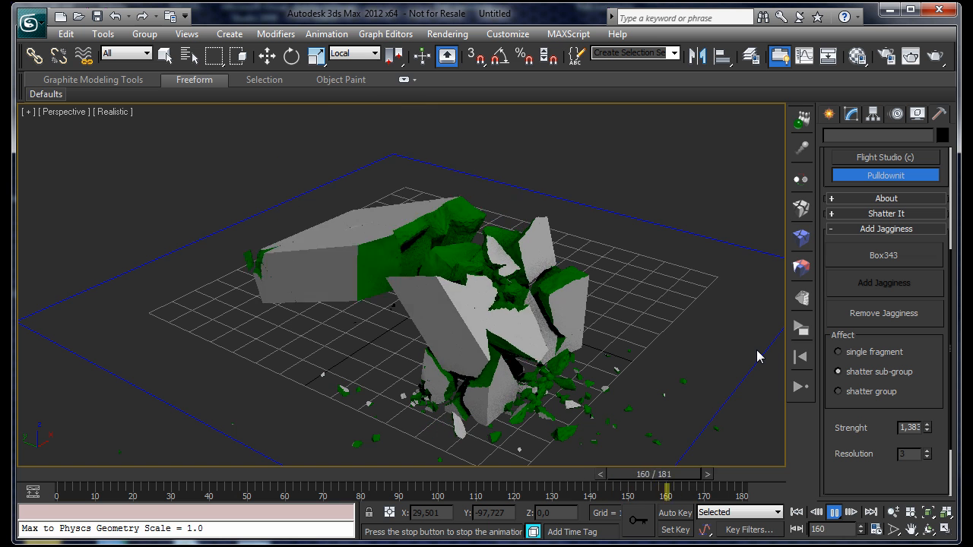
key(ctrl+r)
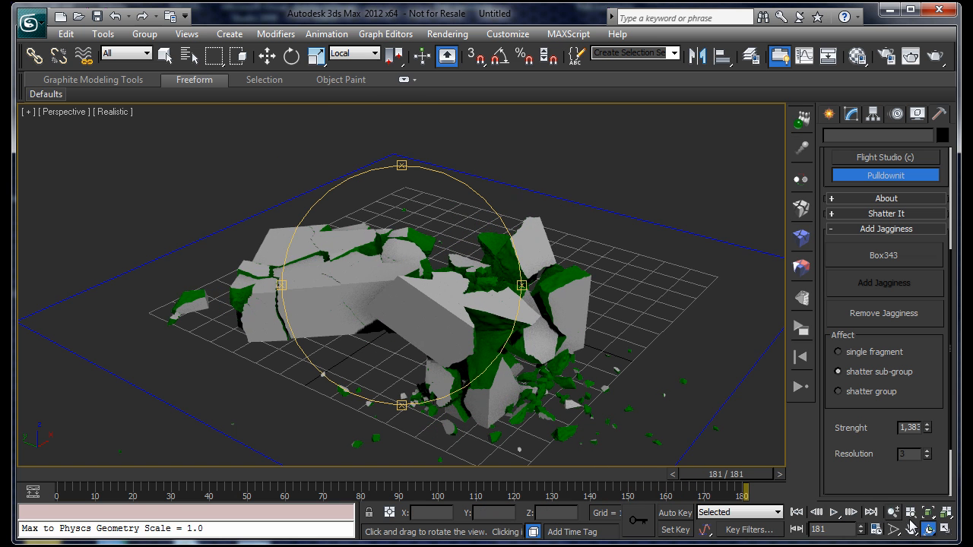